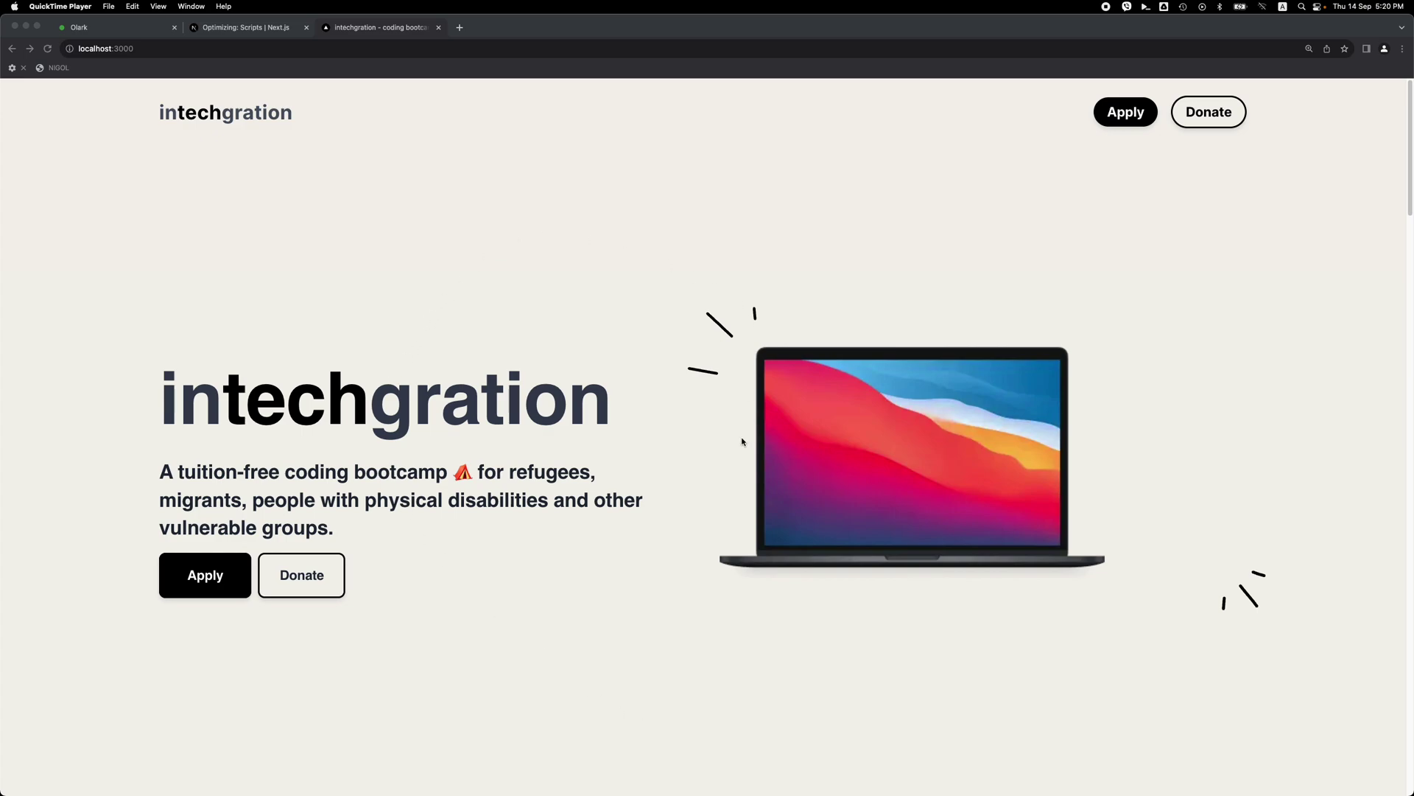
Run npm run dev in the VS Code terminal, then return to Chrome.
key("super+Tab")
key("Tab")
key("Tab")
key("Tab")
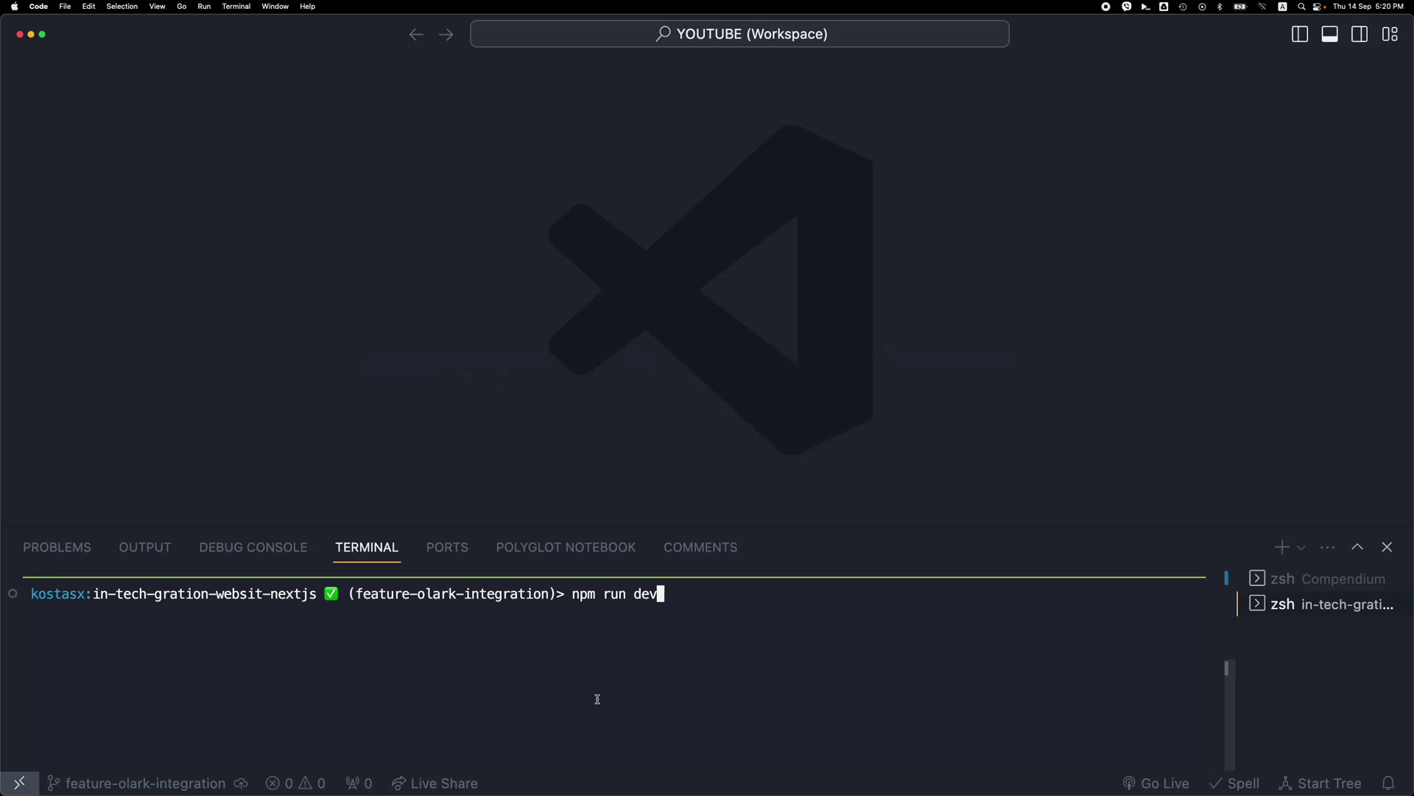
key("Return")
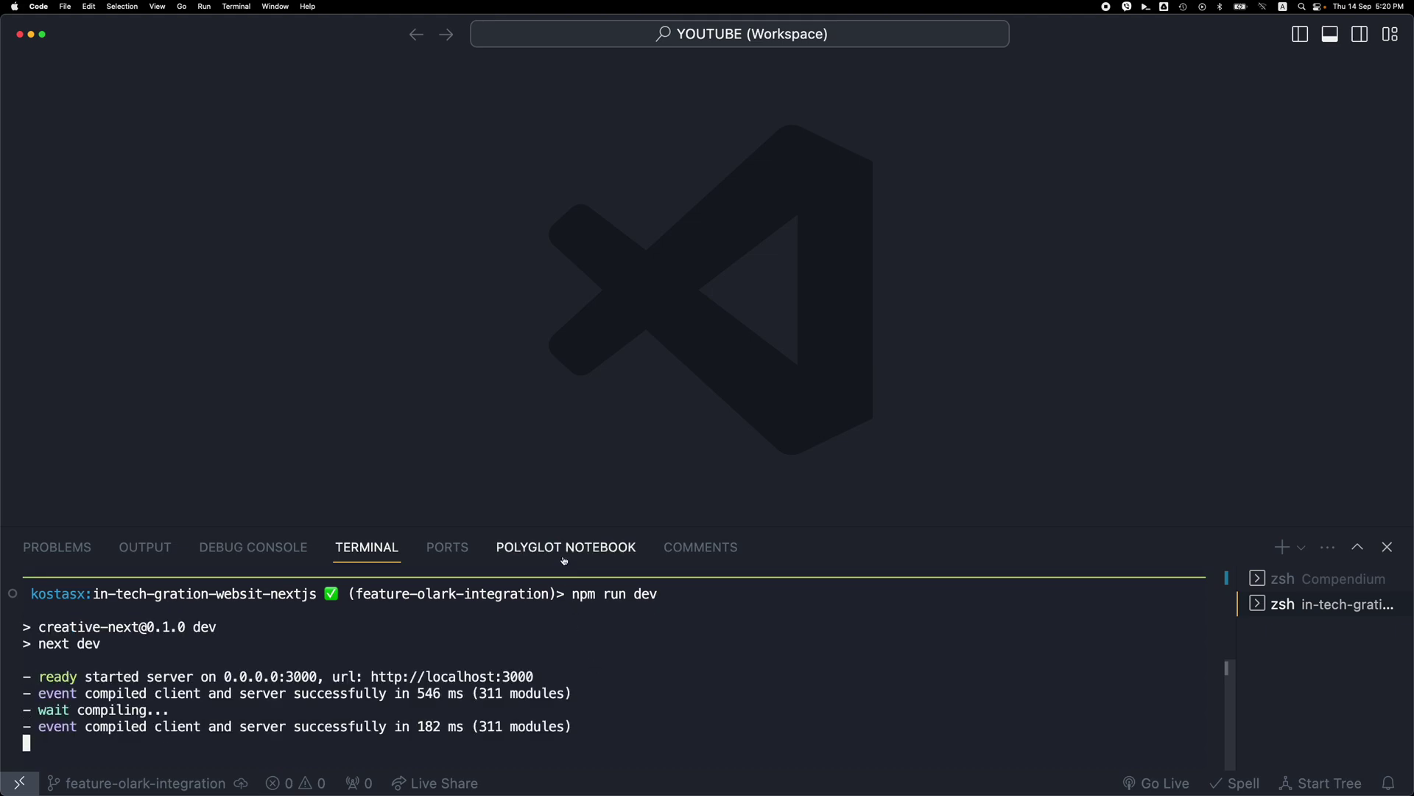
key("super+Tab")
key("super+Tab")
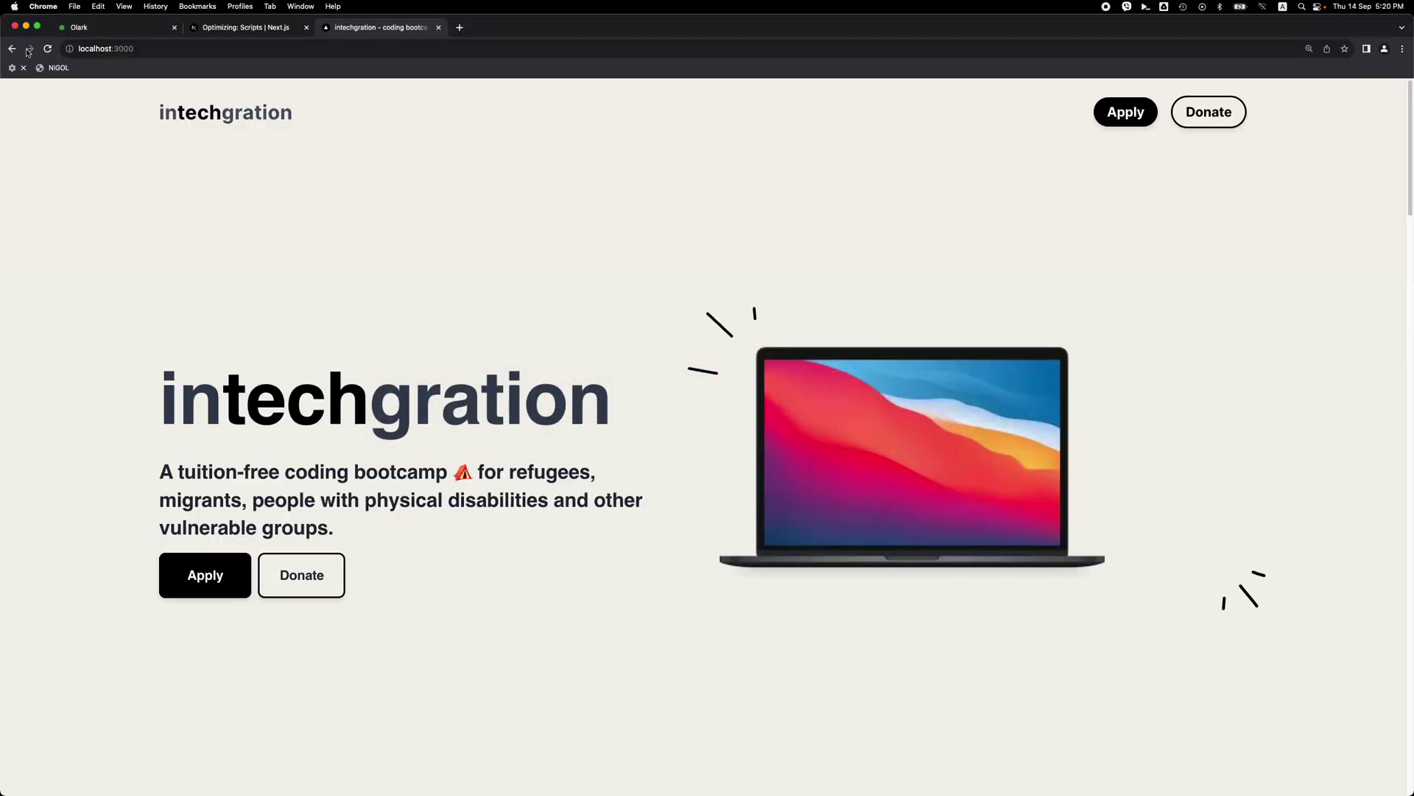
Reload the localhost:3000 intechgration site and switch to the Olark dashboard tab.
left_click(47, 48)
left_click(141, 32)
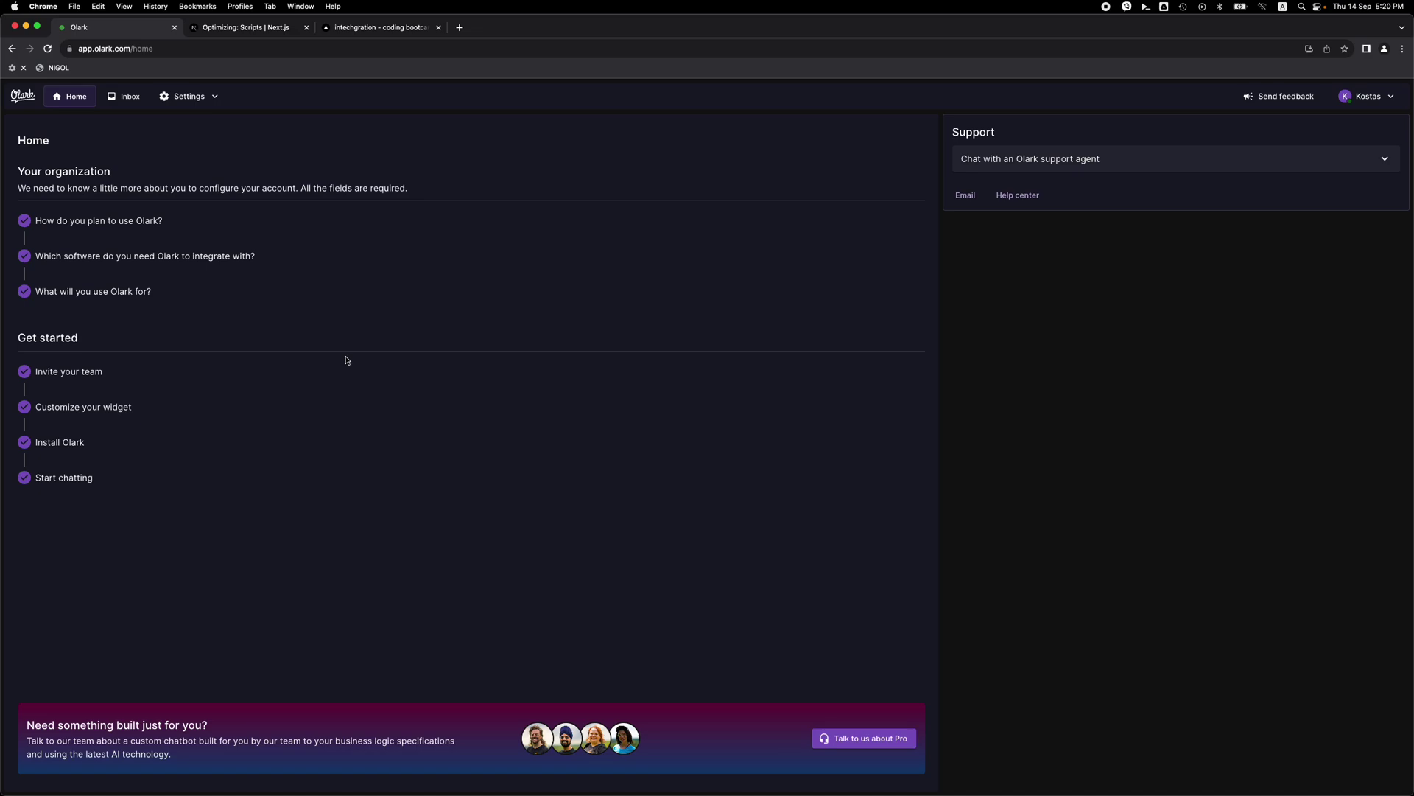
Copy Olark's website installation code from Settings > Channels, then return to VS Code.
left_click(206, 97)
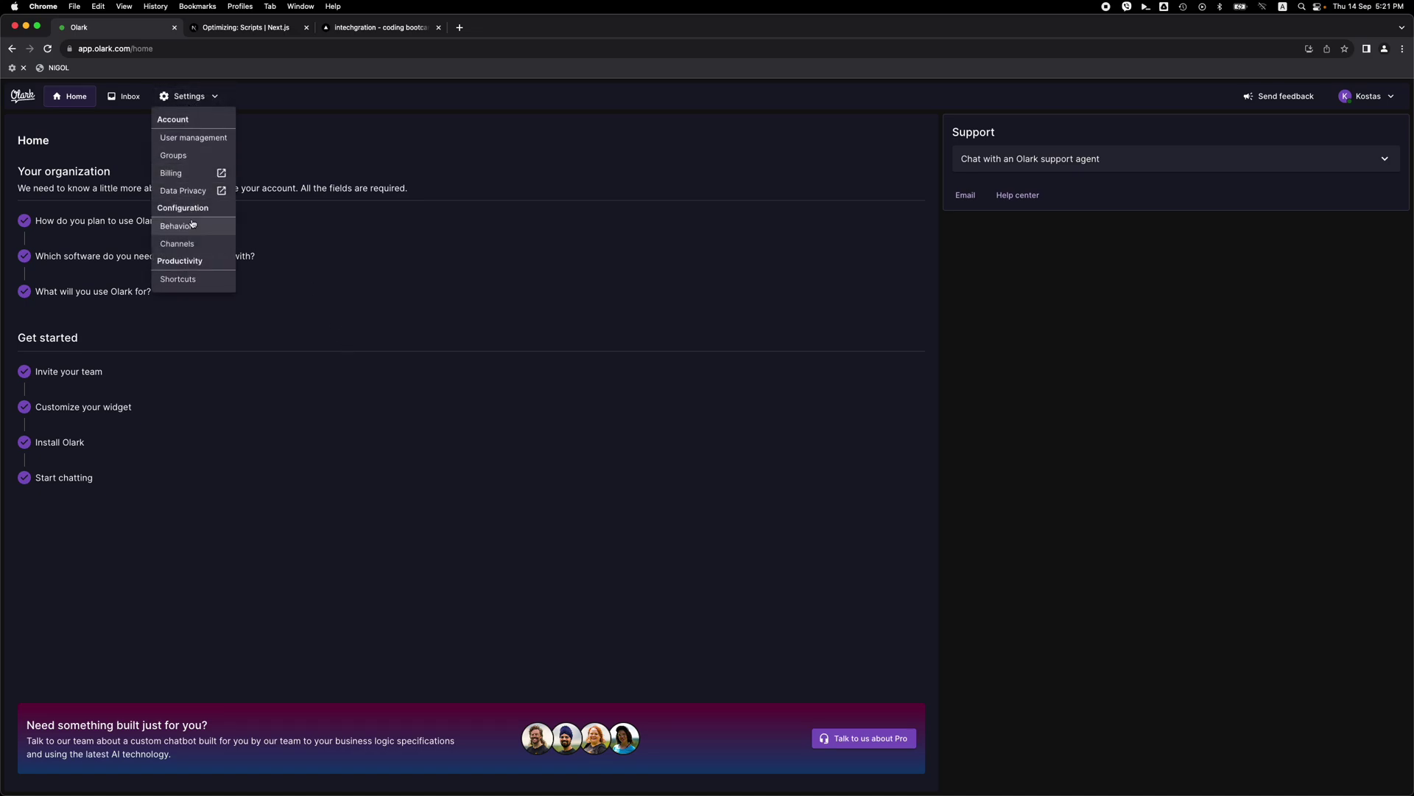
left_click(192, 245)
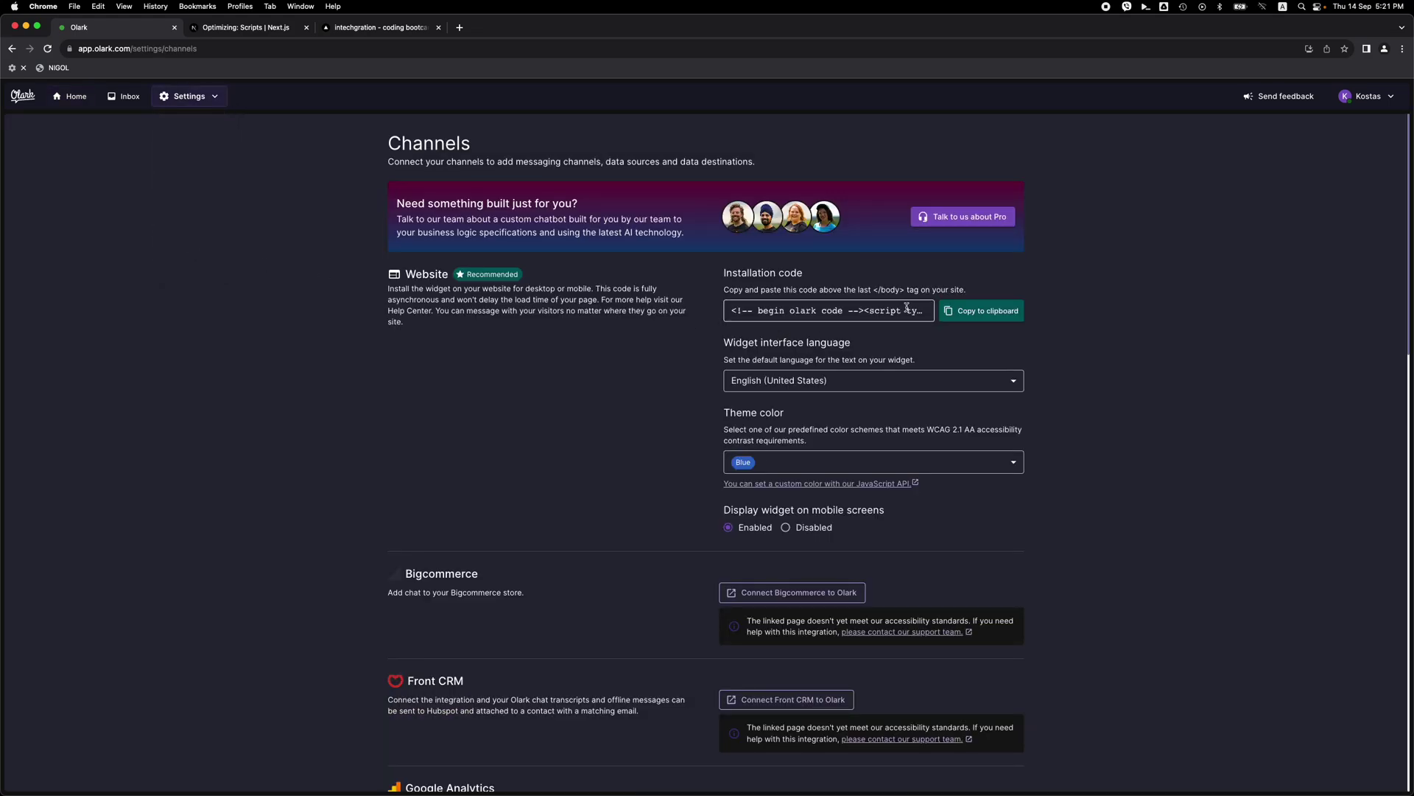
left_click(962, 315)
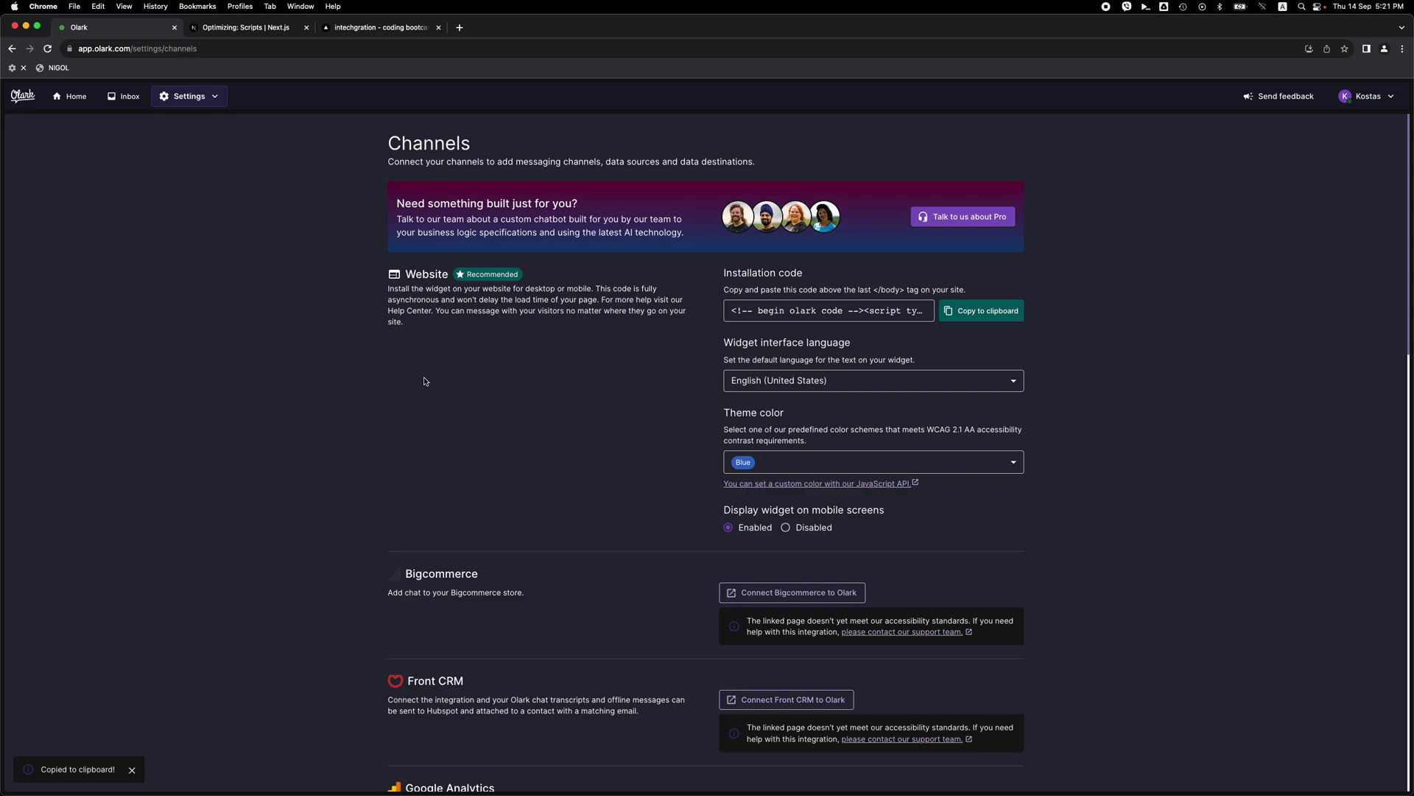
key("super+Tab")
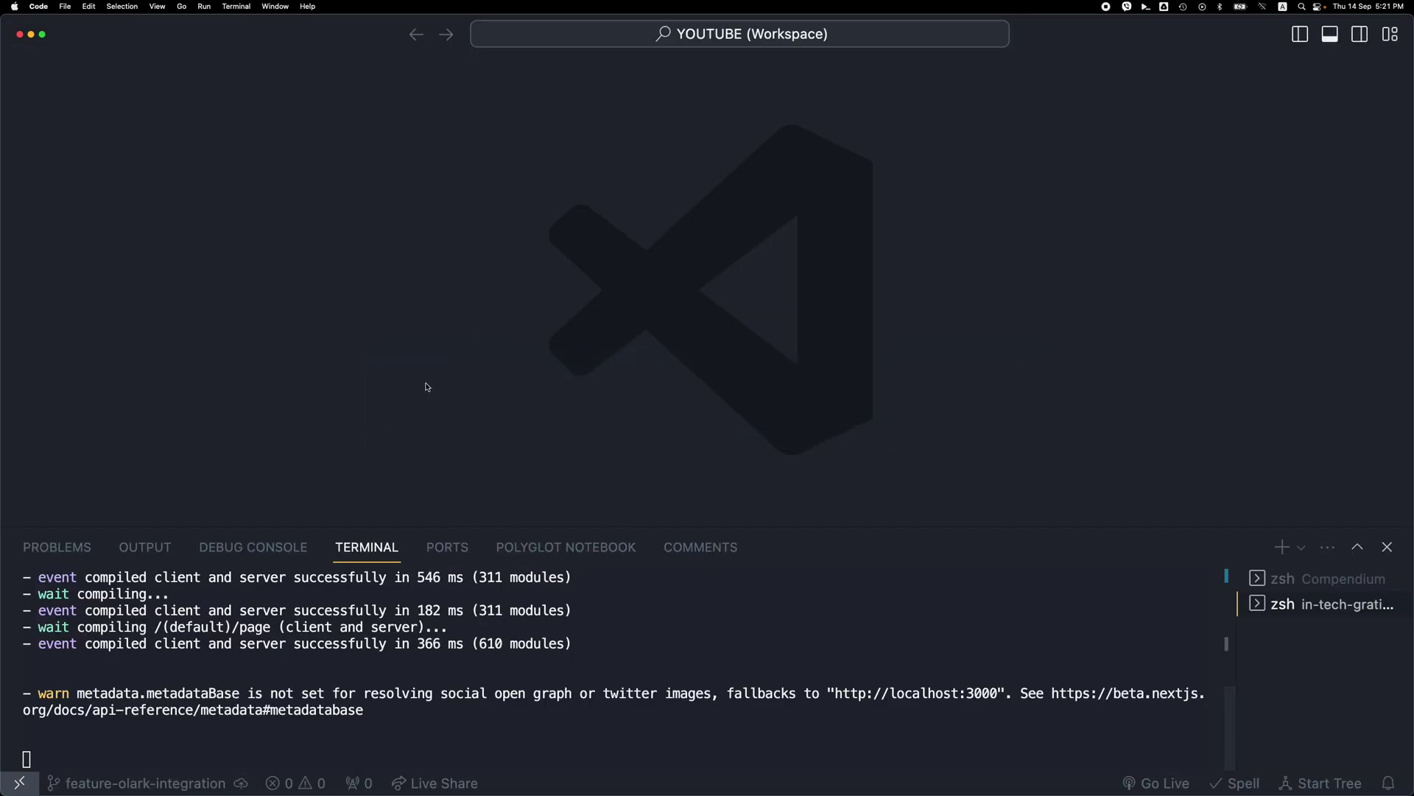
Paste the Olark snippet into a new untitled file, with each script tag on its own line.
key("super+n")
key("super+v")
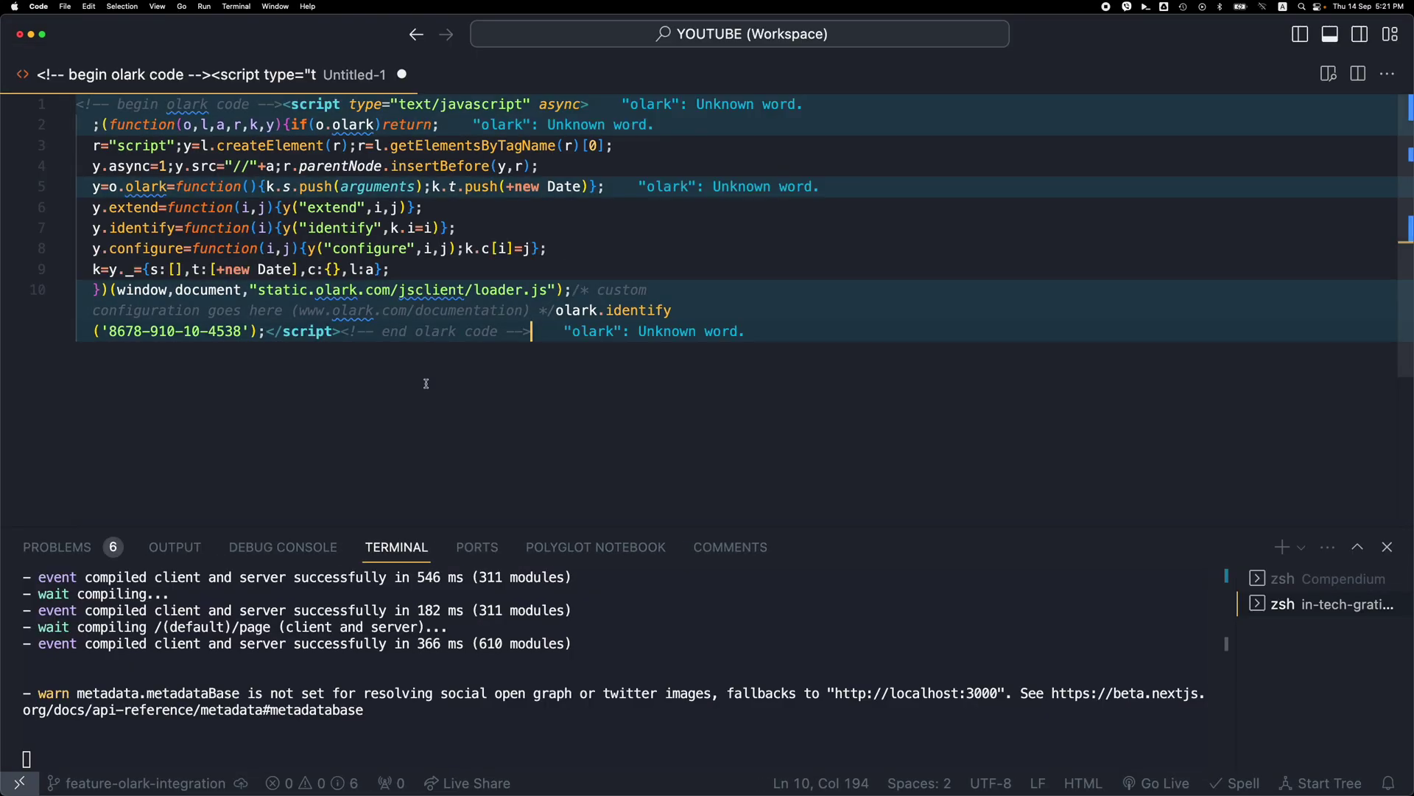
left_click(285, 105)
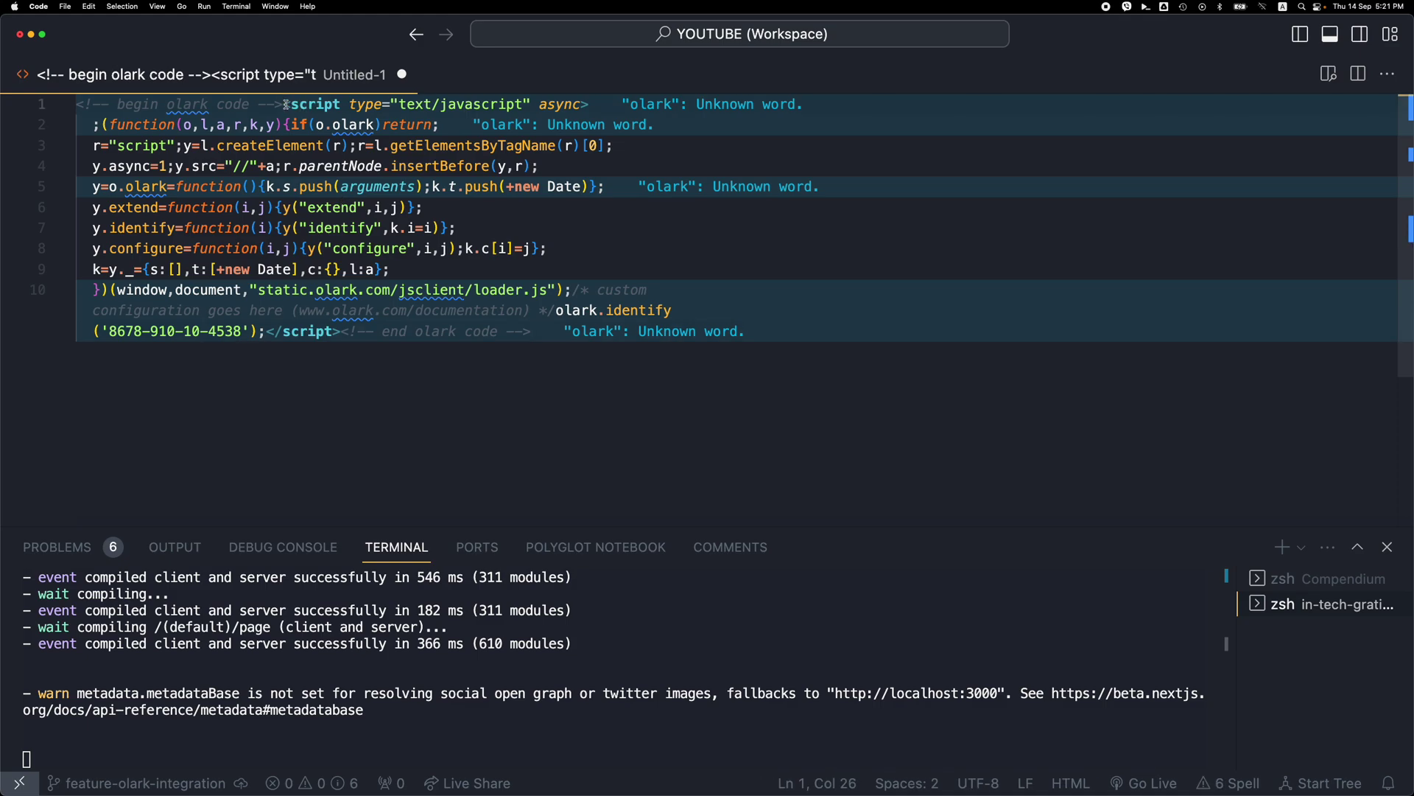
key("Return")
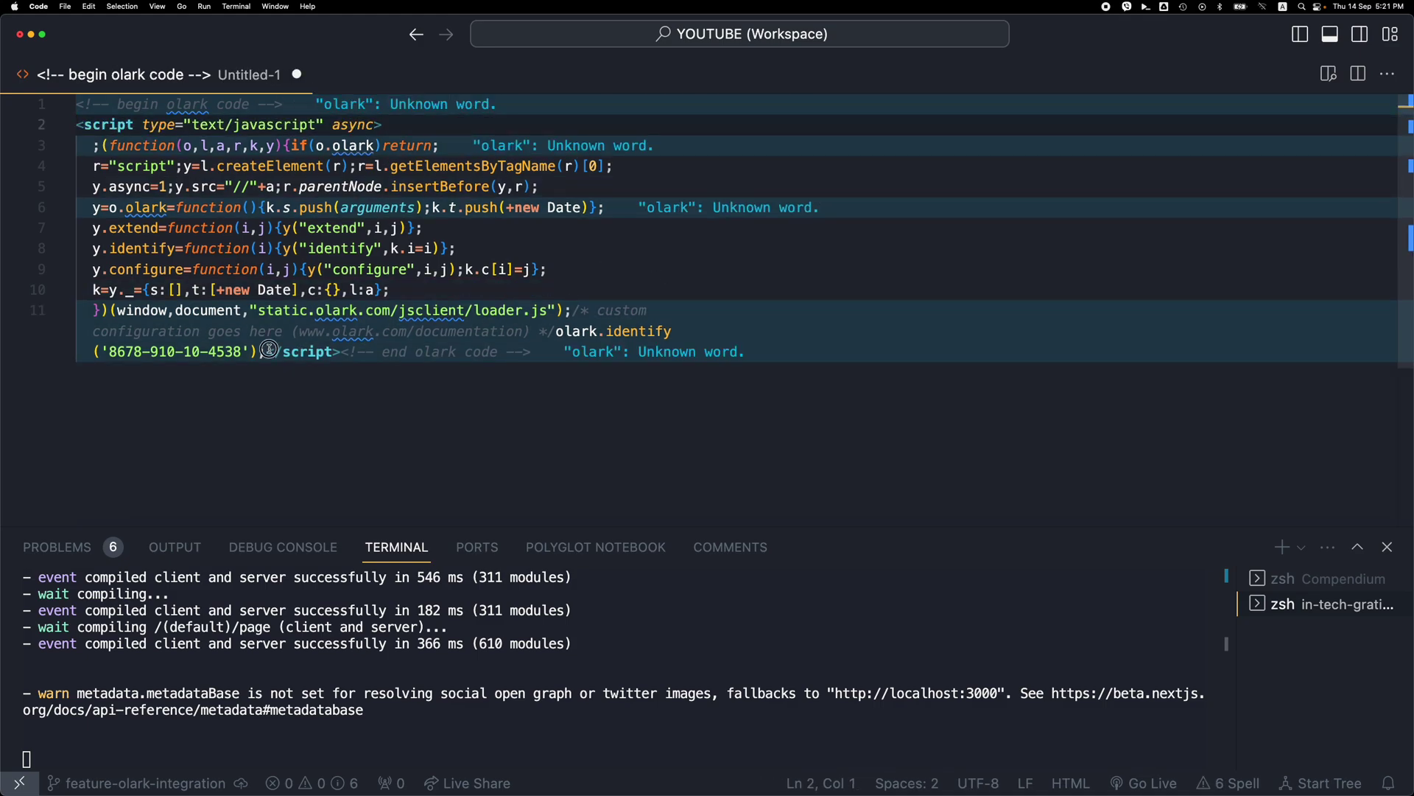
left_click(266, 352)
key("Return")
key("BackSpace")
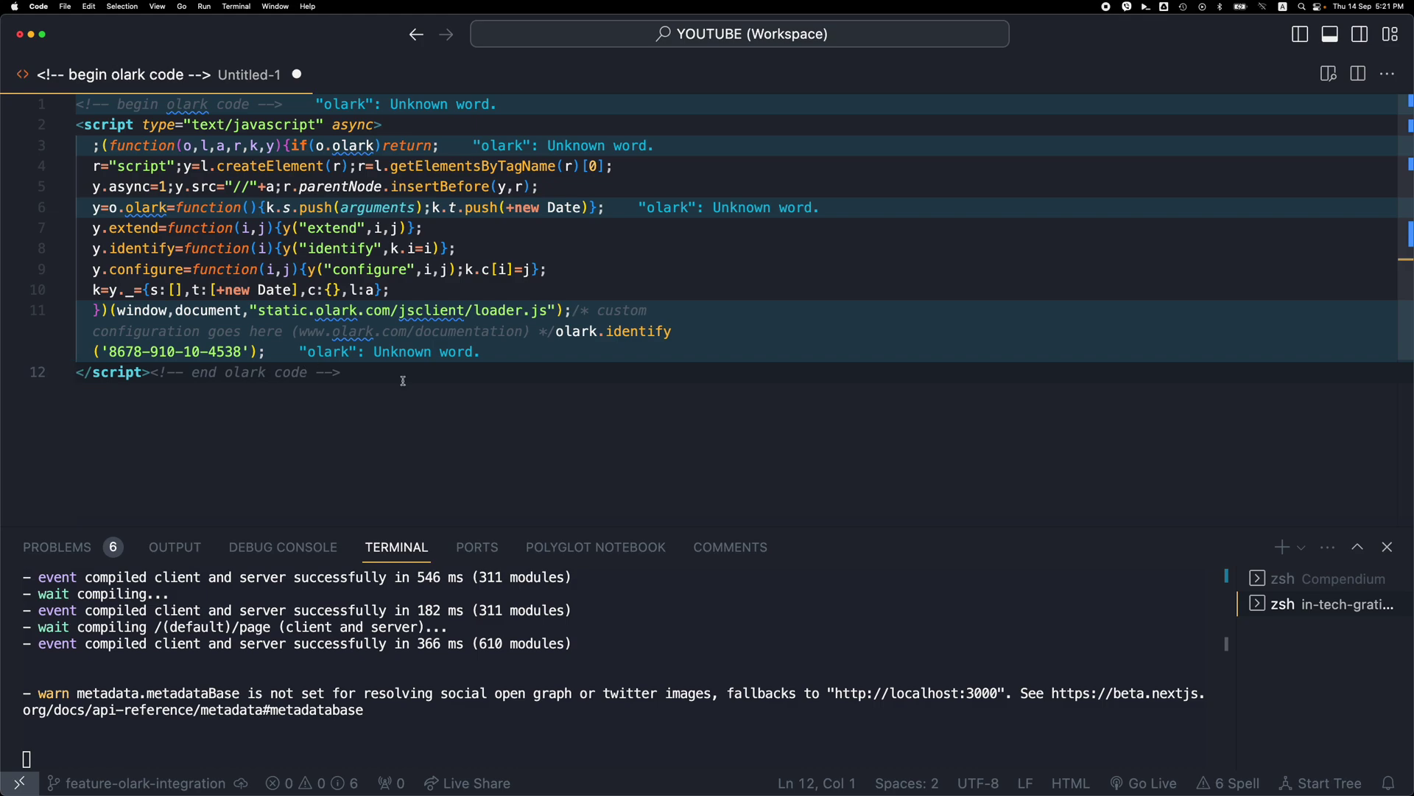
Delete the begin and end olark code comments and hide the terminal panel.
left_click_drag(402, 380, 152, 376)
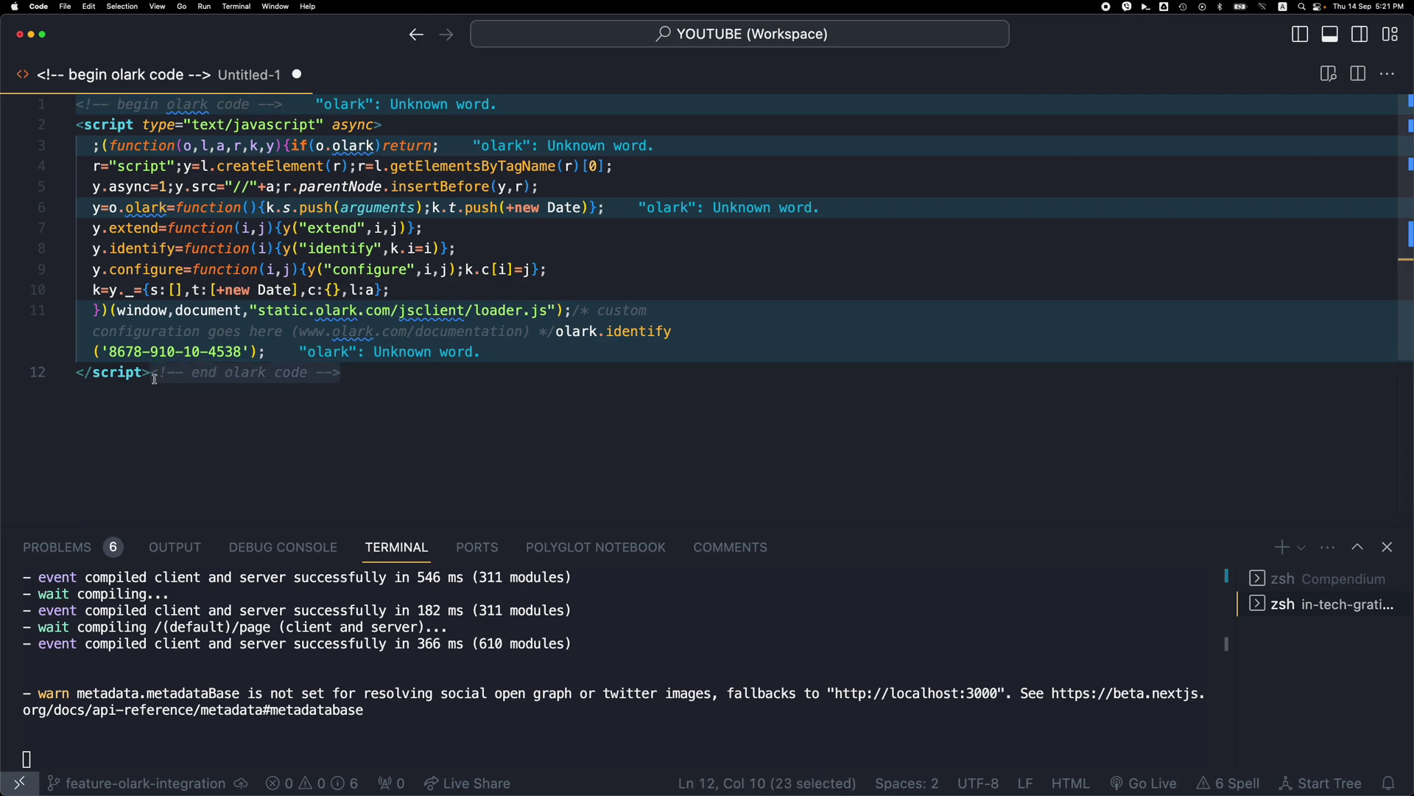
key("BackSpace")
key("super+Up")
key("shift+Down")
key("BackSpace")
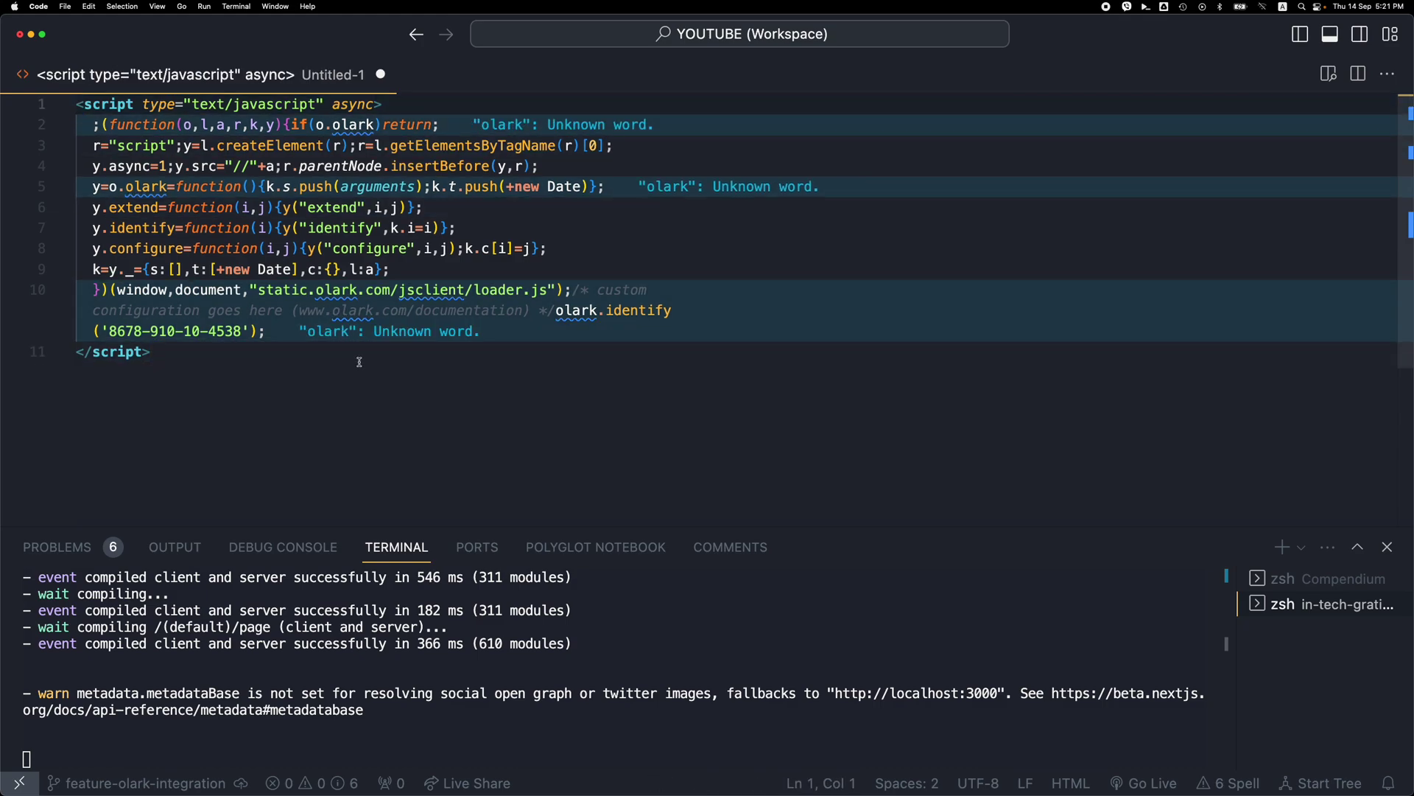
key("super+j")
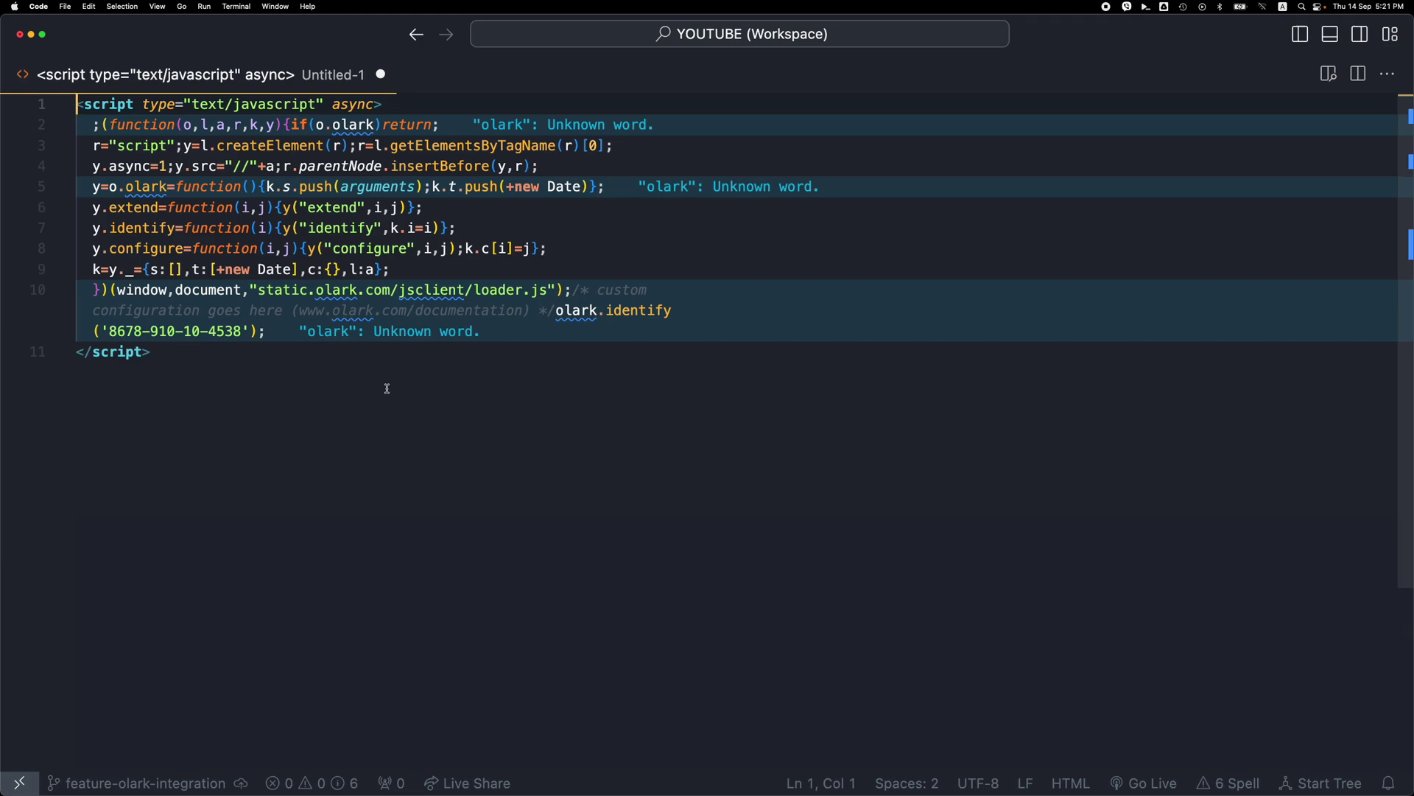
key("super+Tab")
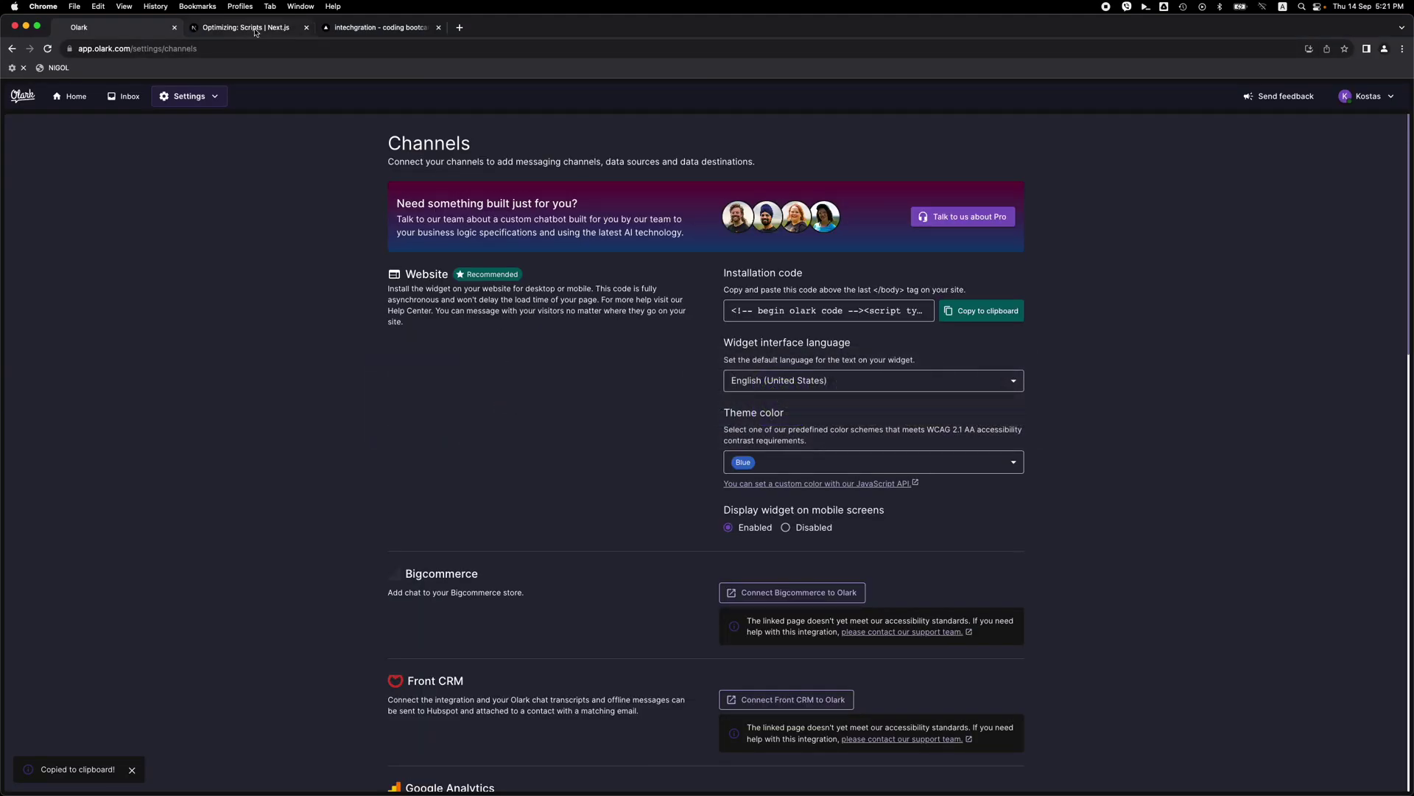
In the Next.js Scripts docs, highlight the inline Script example and the next/script import line.
left_click(257, 29)
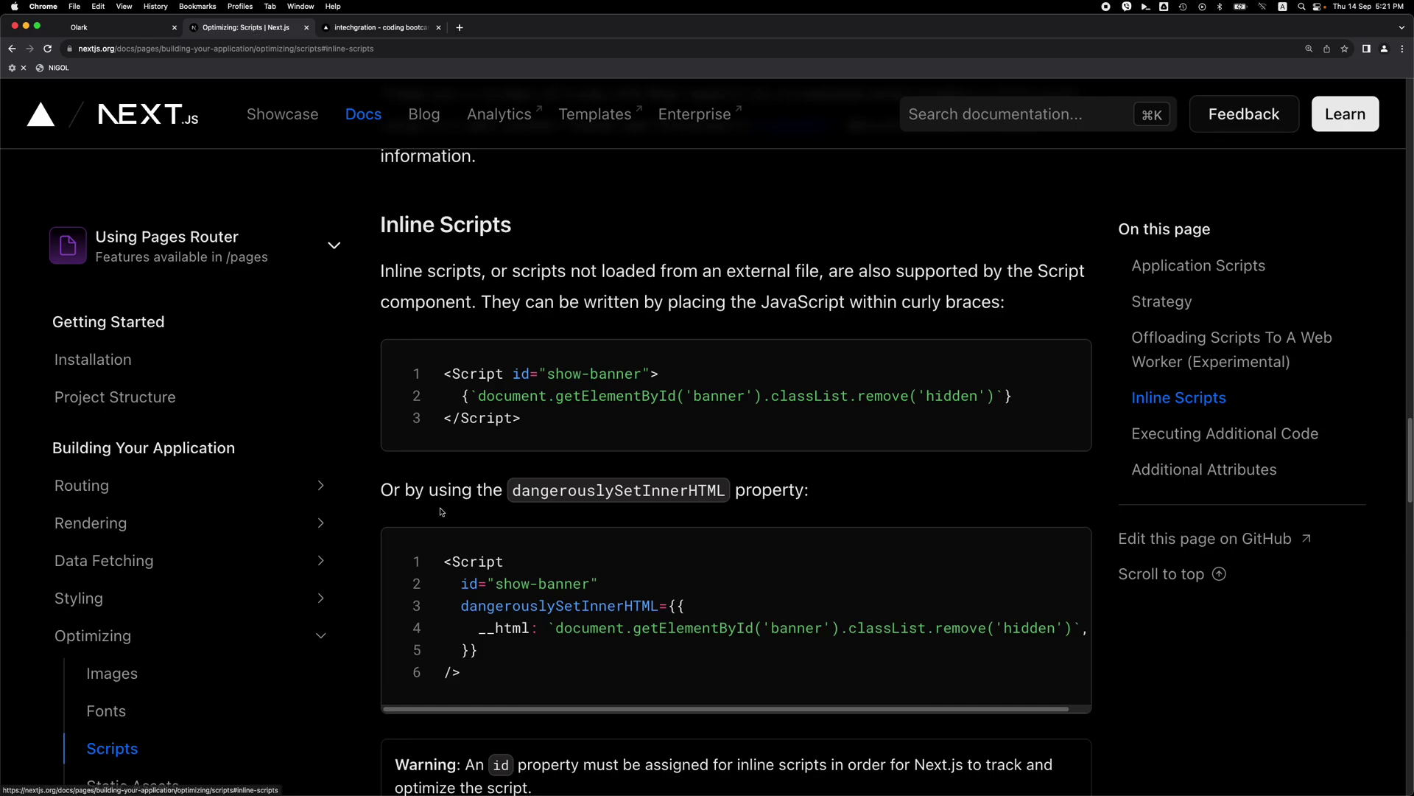
mouse_move(735, 396)
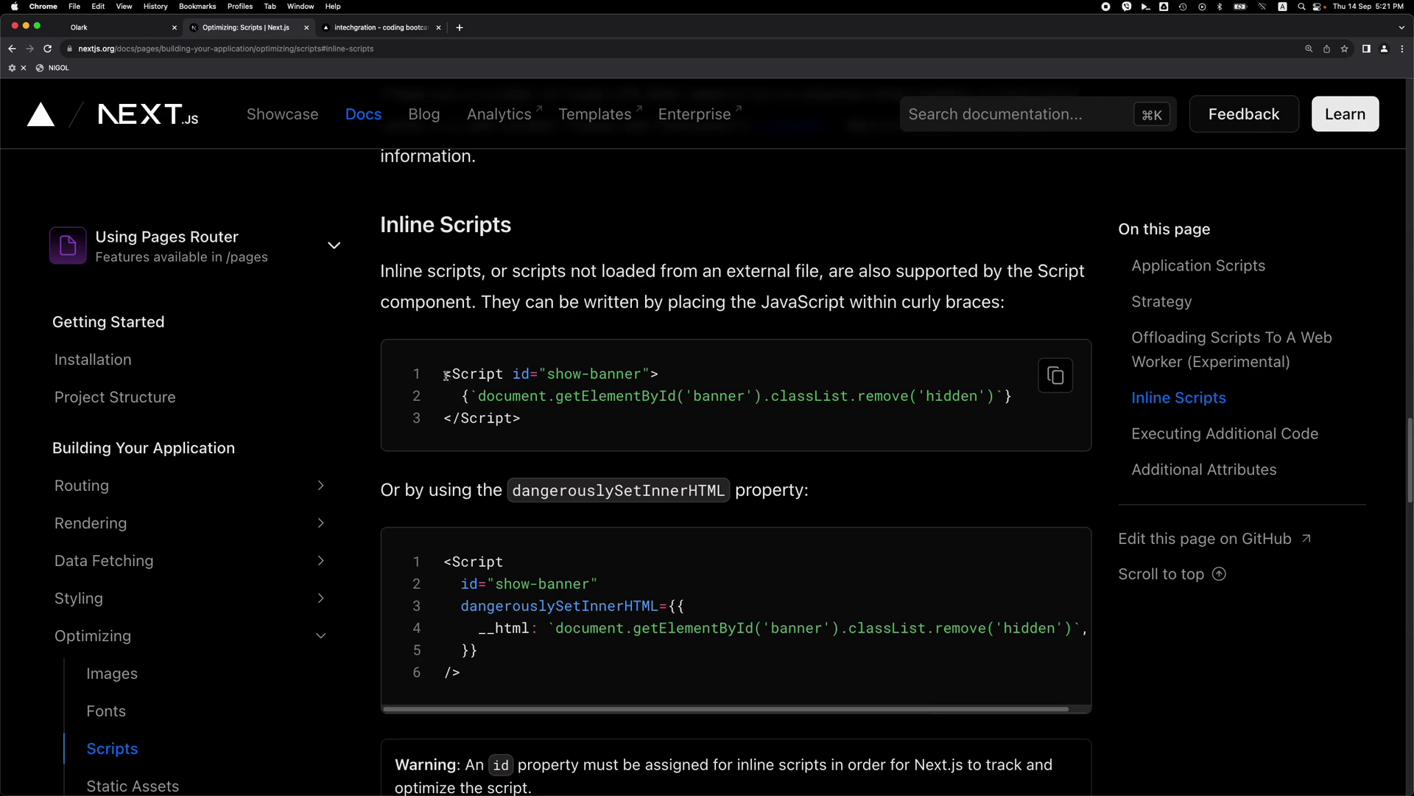
left_click_drag(446, 374, 494, 412)
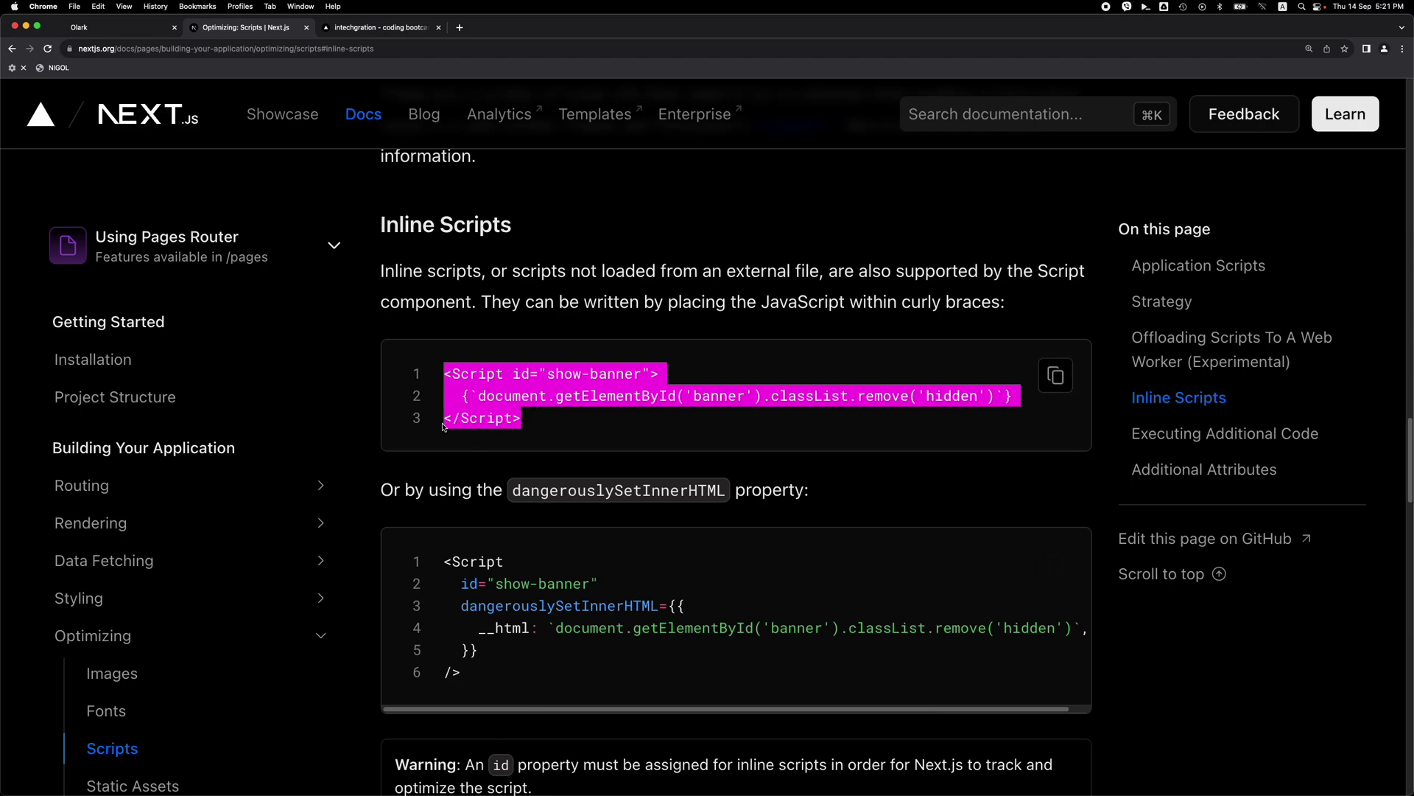
scroll(411, 414, "up", 2)
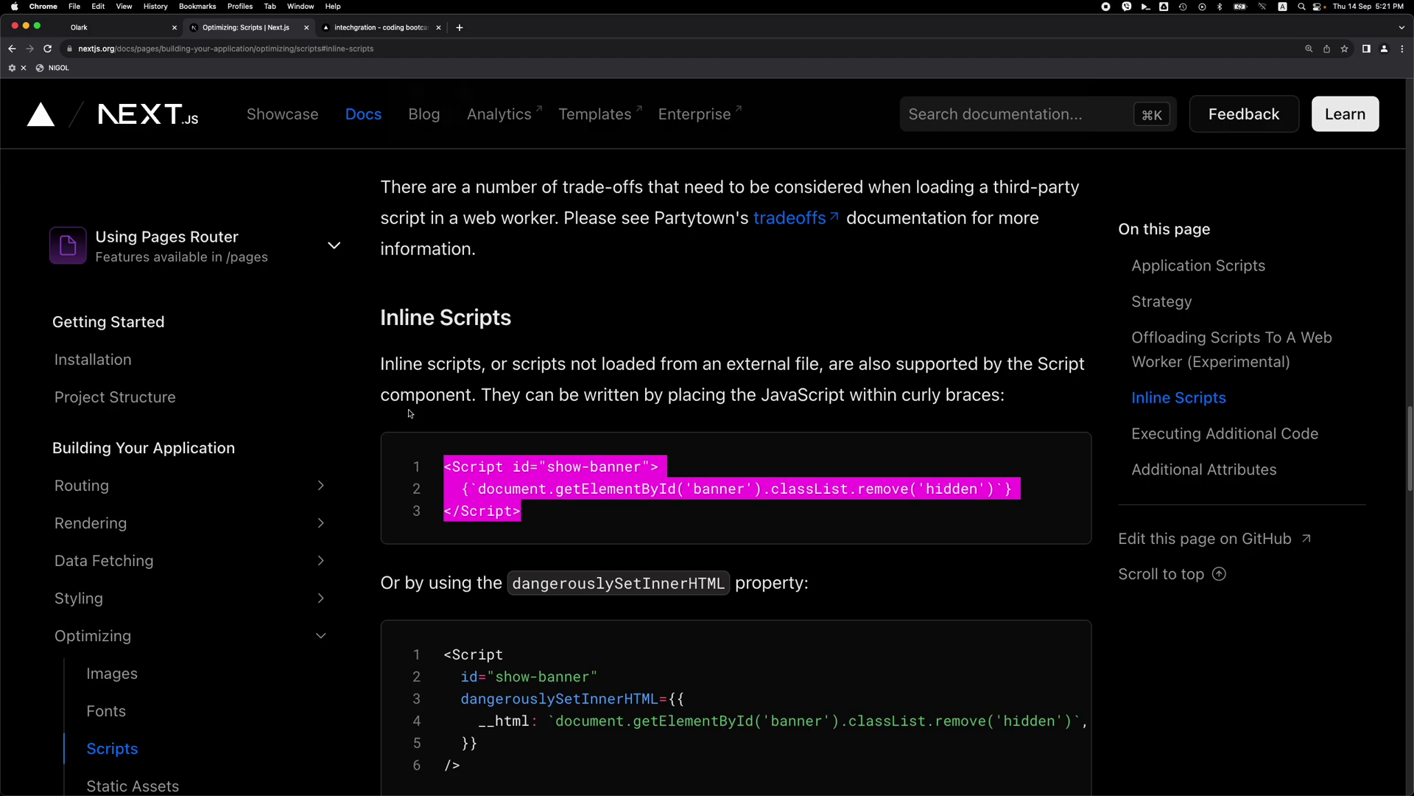
scroll(548, 293, "up", 3)
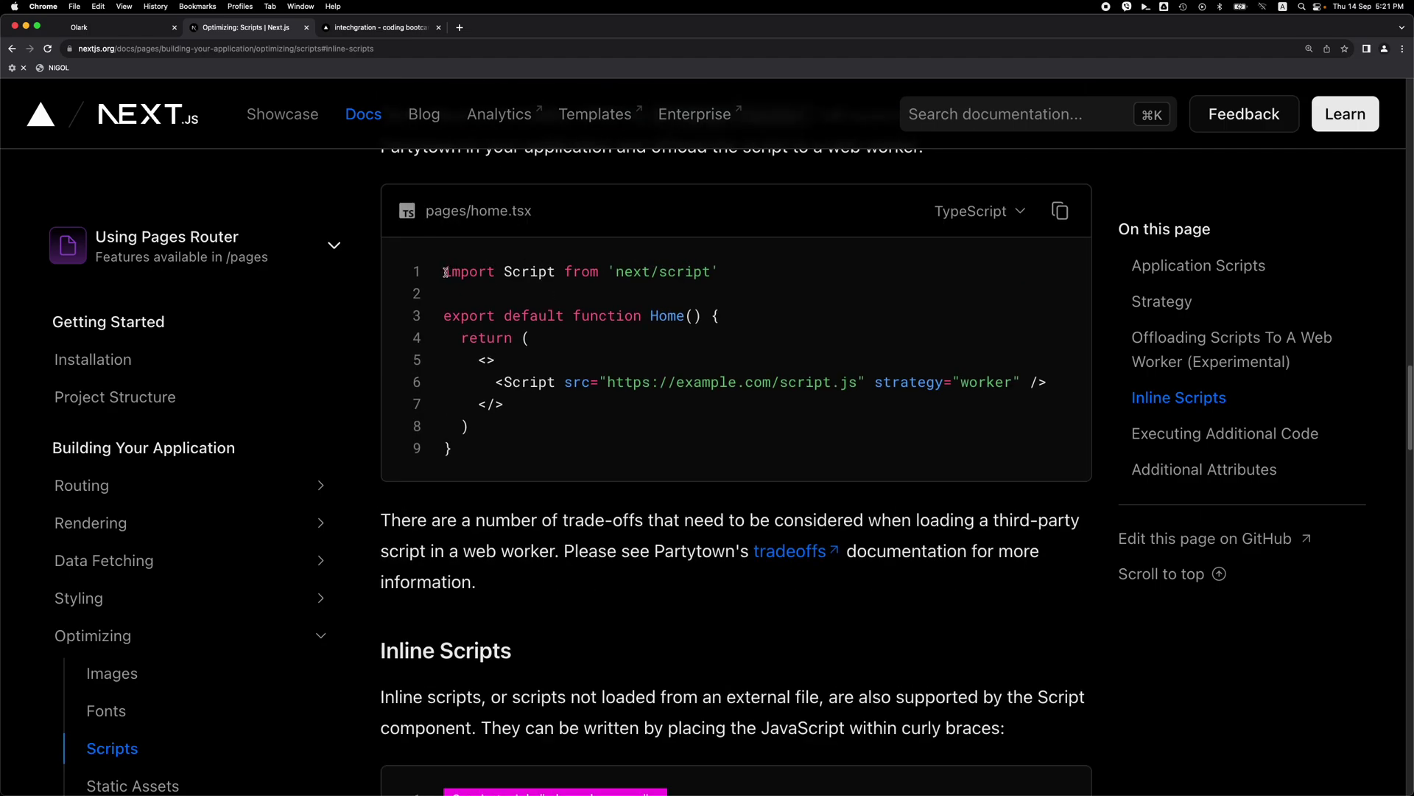
left_click_drag(443, 271, 721, 280)
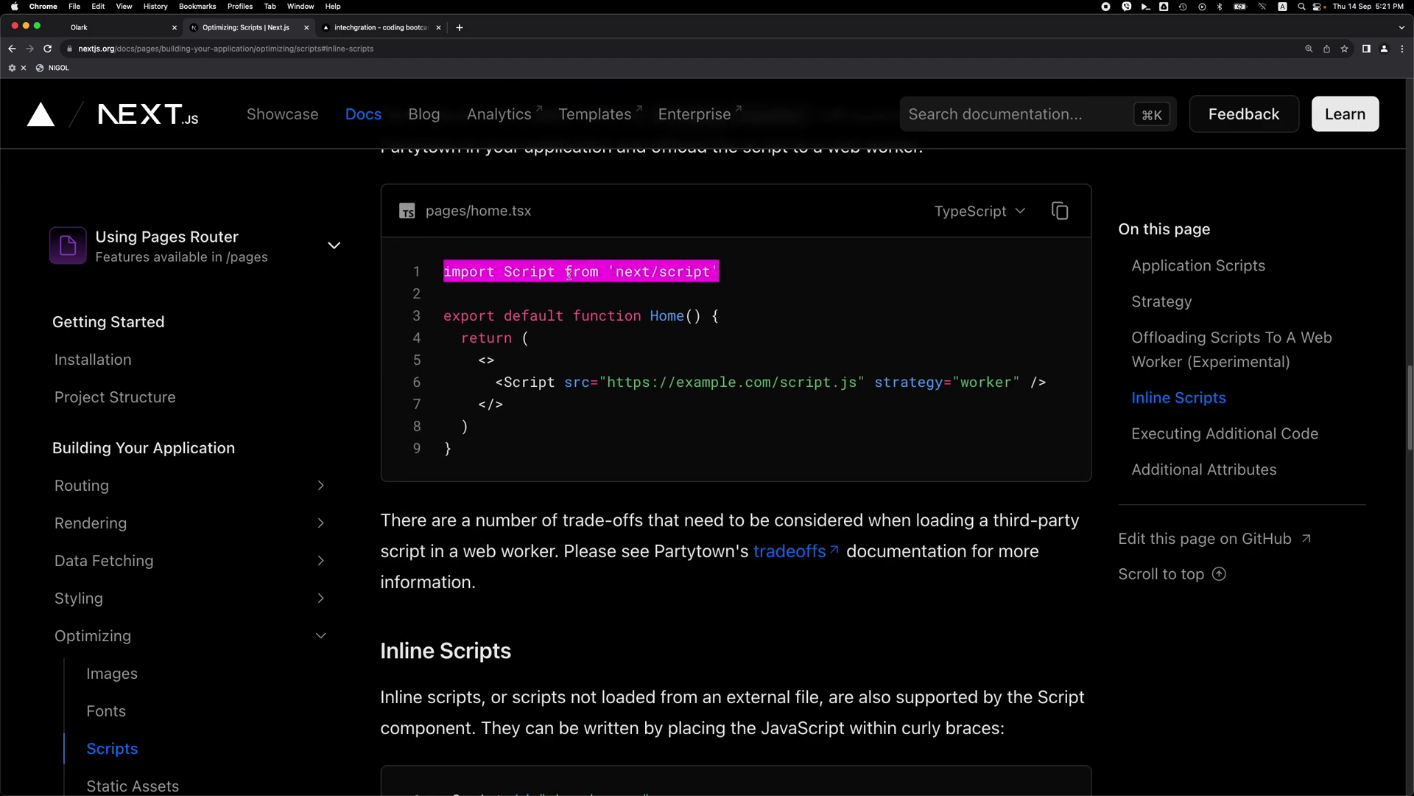
key("super+Tab")
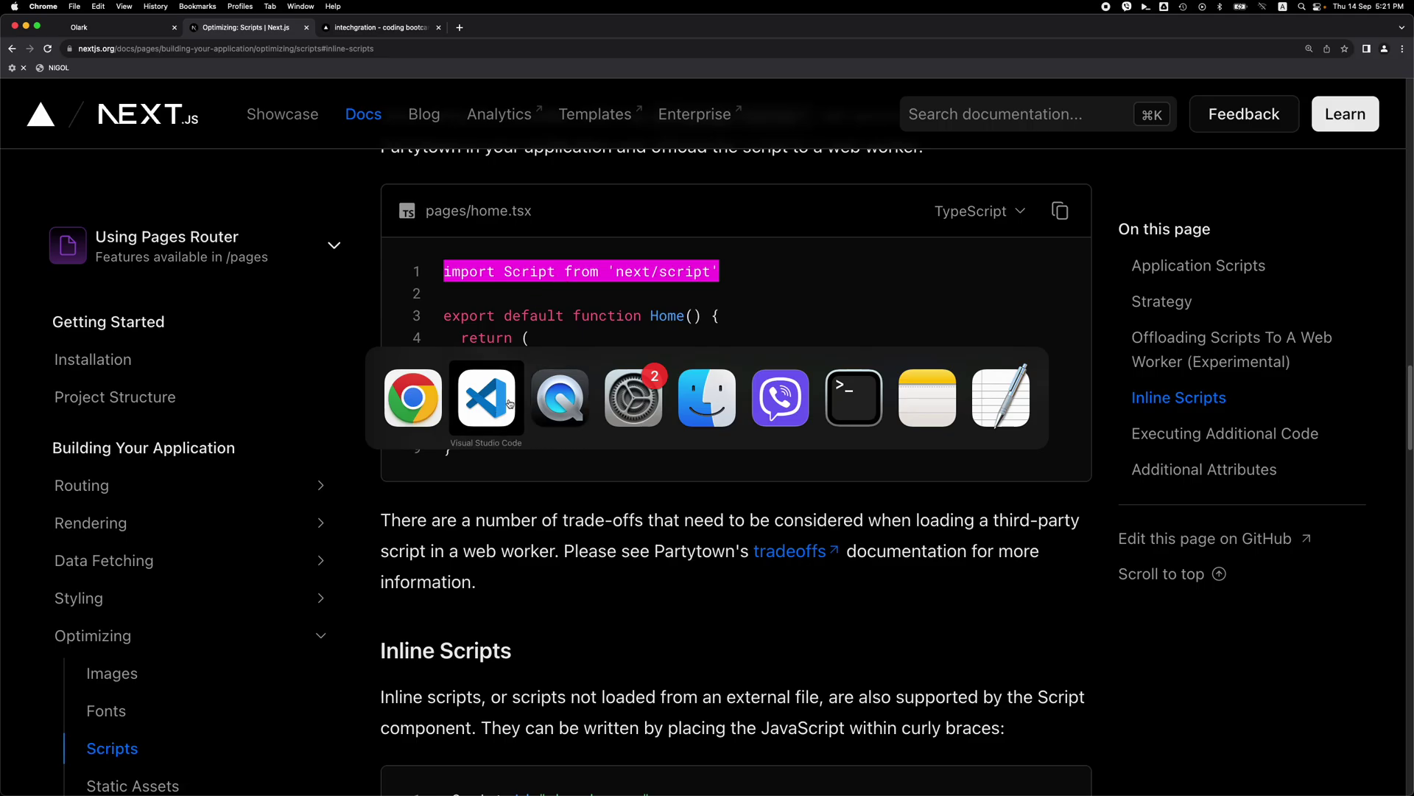
Open components/ui/footer.tsx and add a blank line after the folded content div.
key("super+b")
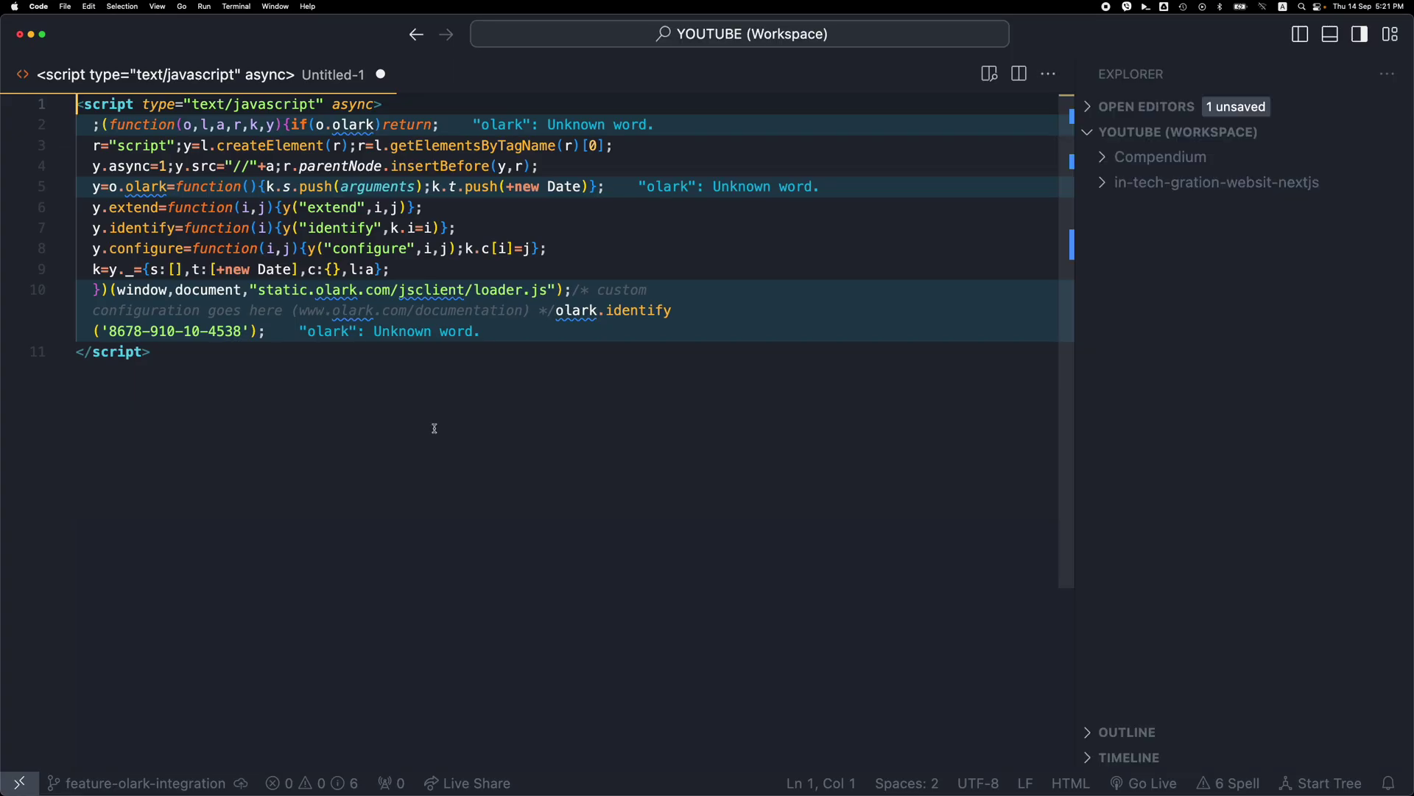
left_click(1143, 184)
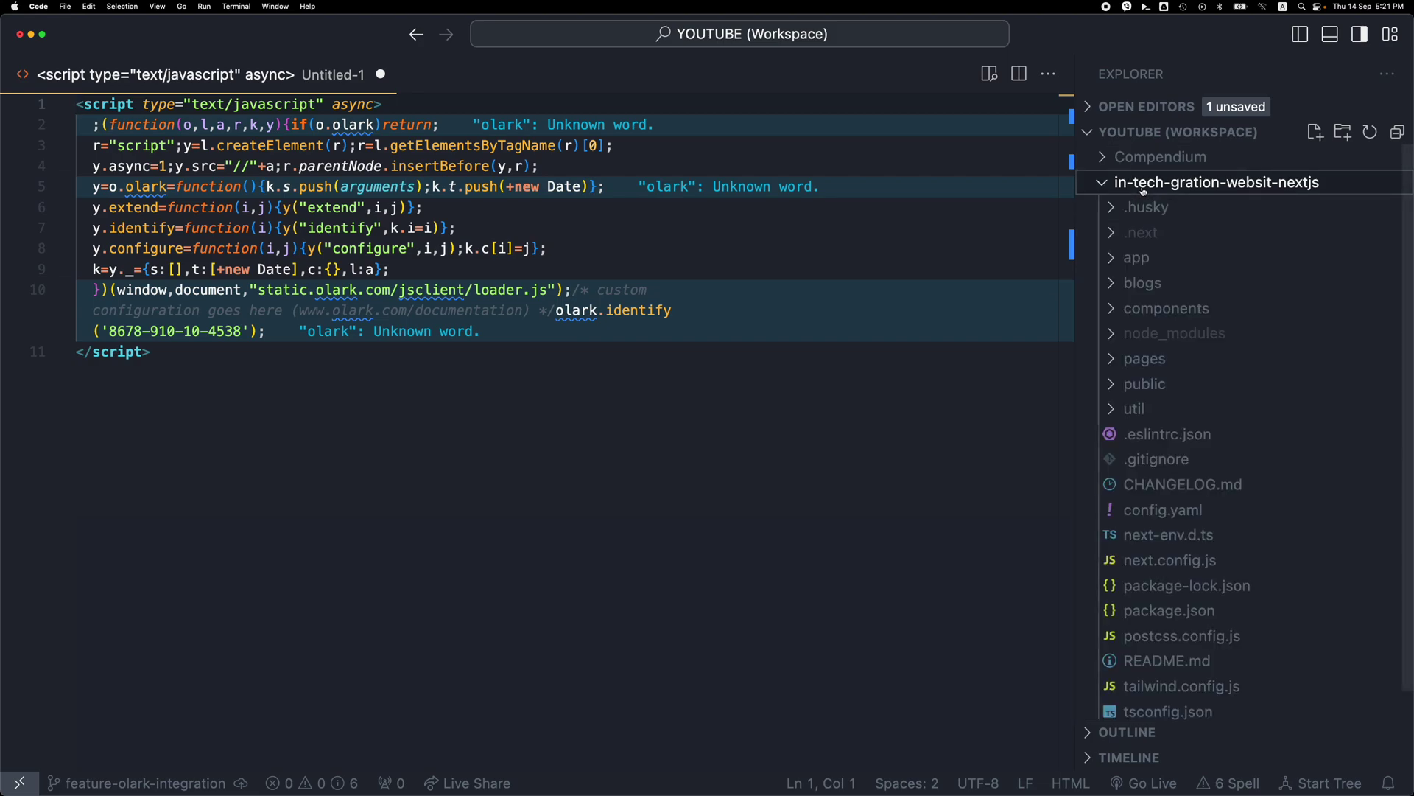
left_click(1156, 310)
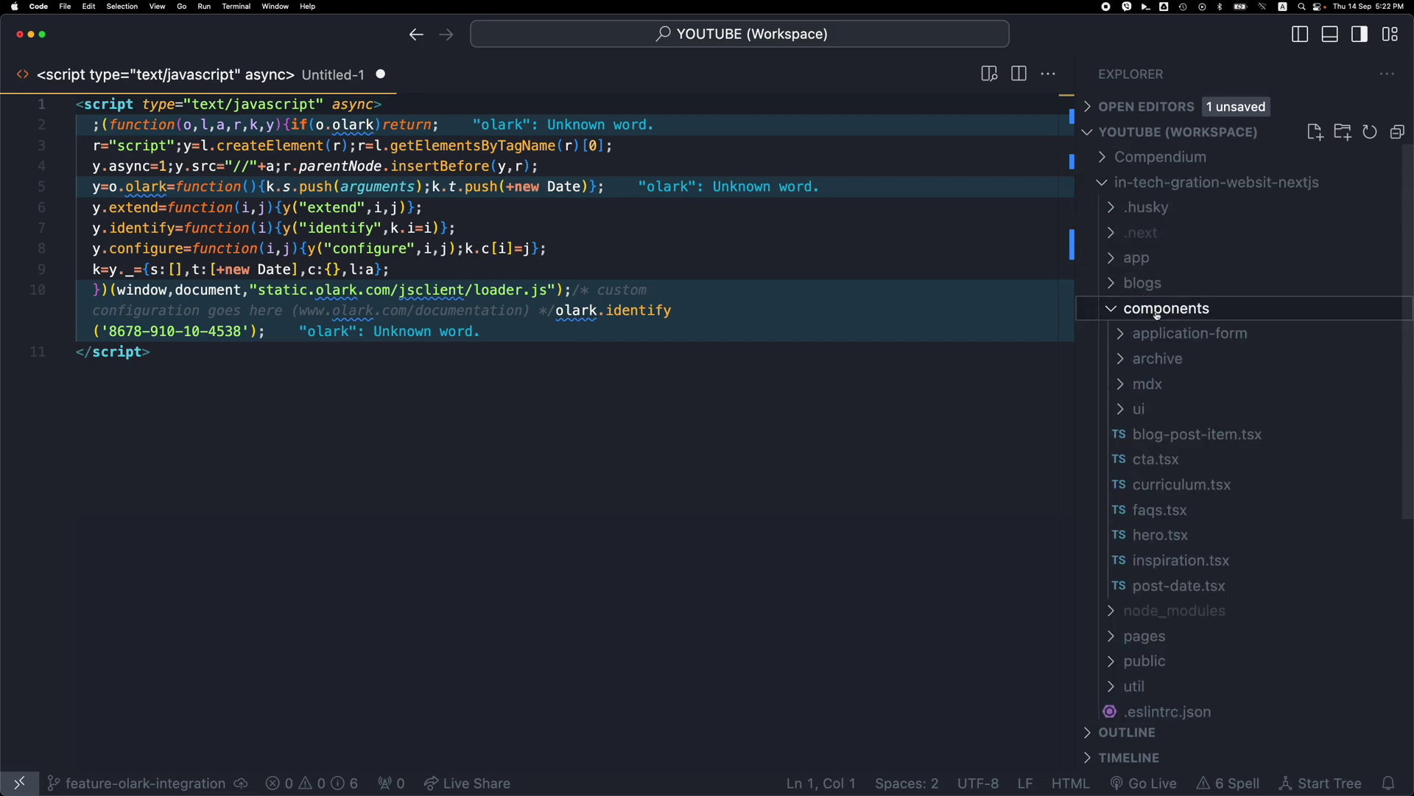
left_click(1138, 408)
double_click(1174, 435)
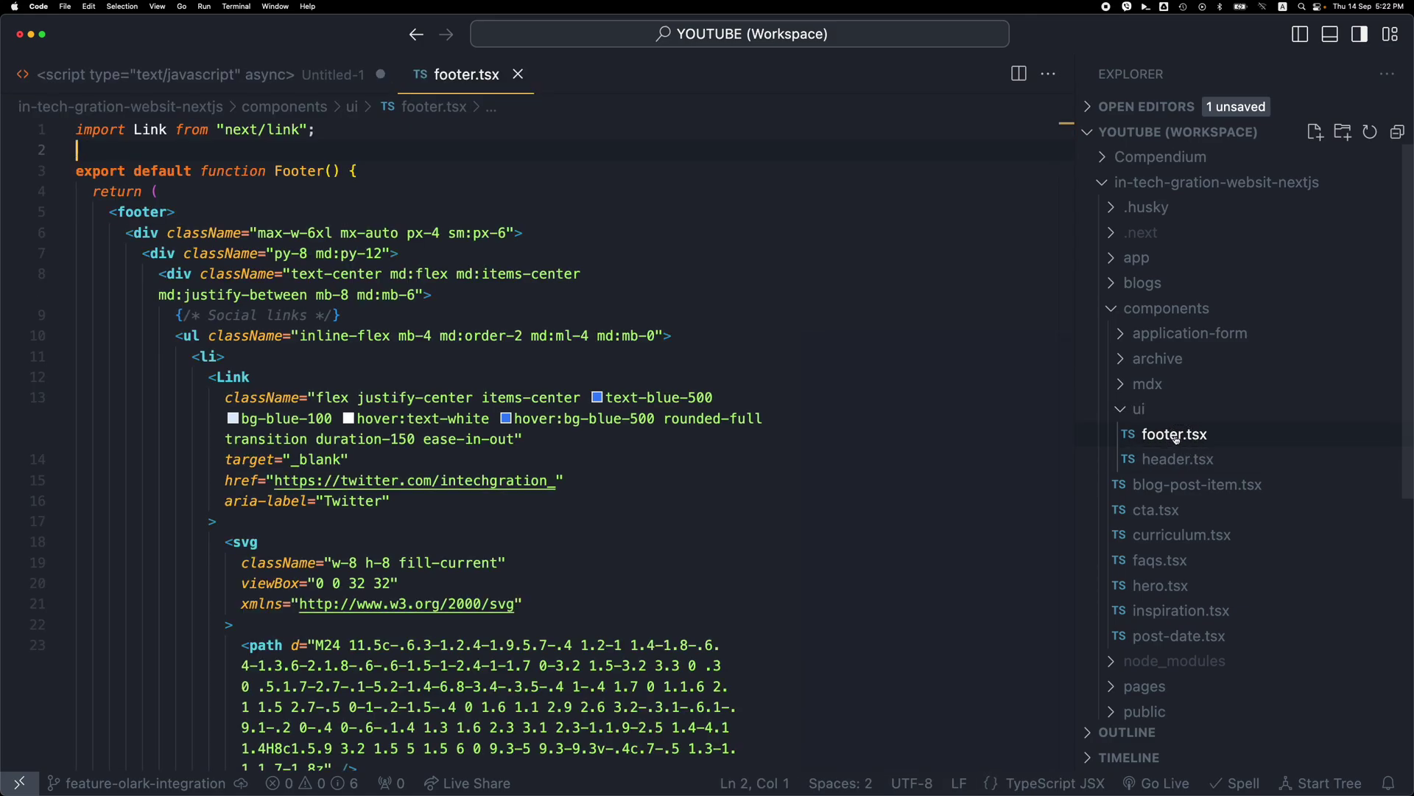
left_click(63, 233)
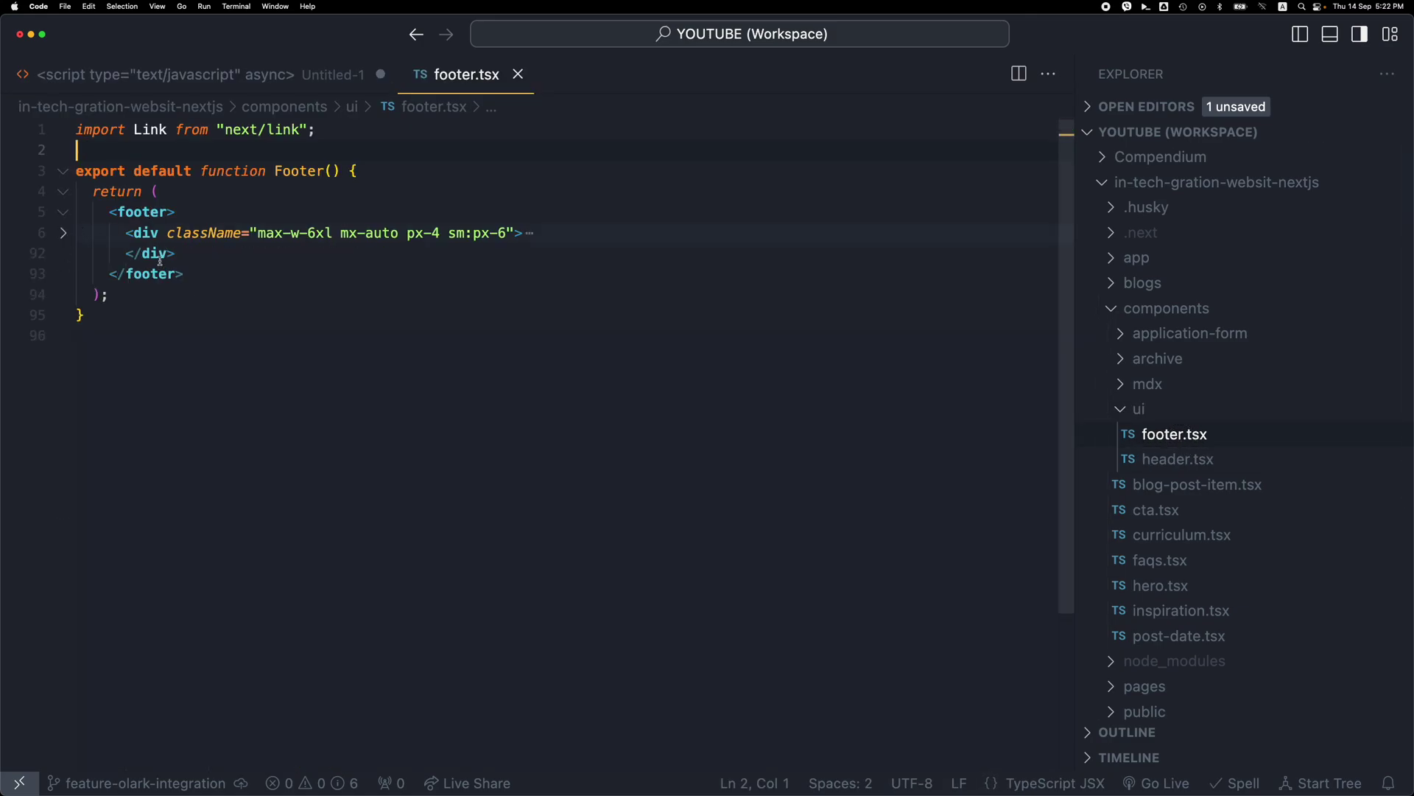
left_click(190, 256)
key("Return")
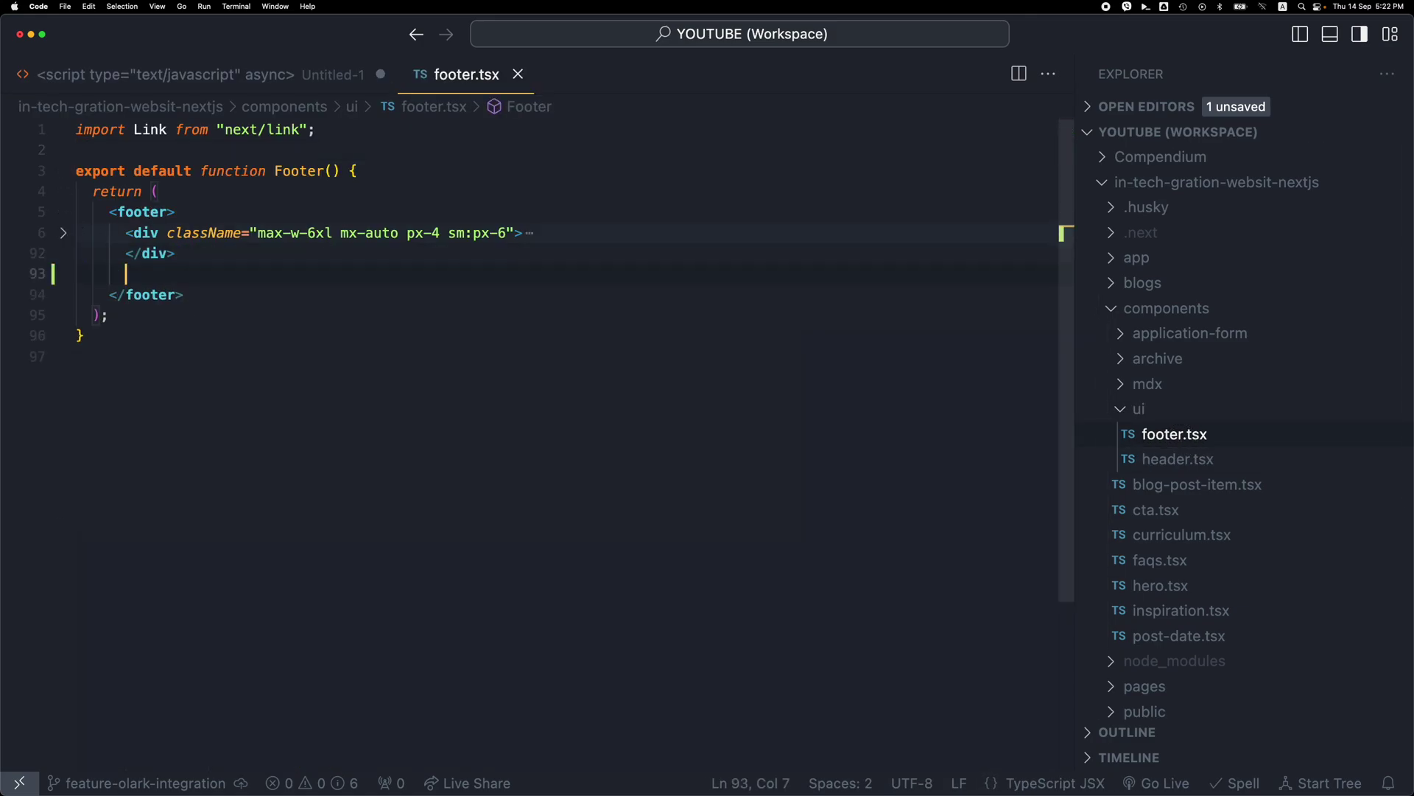
Add the Script import from 'next/script' and indent the empty line inside the footer.
left_click(193, 151)
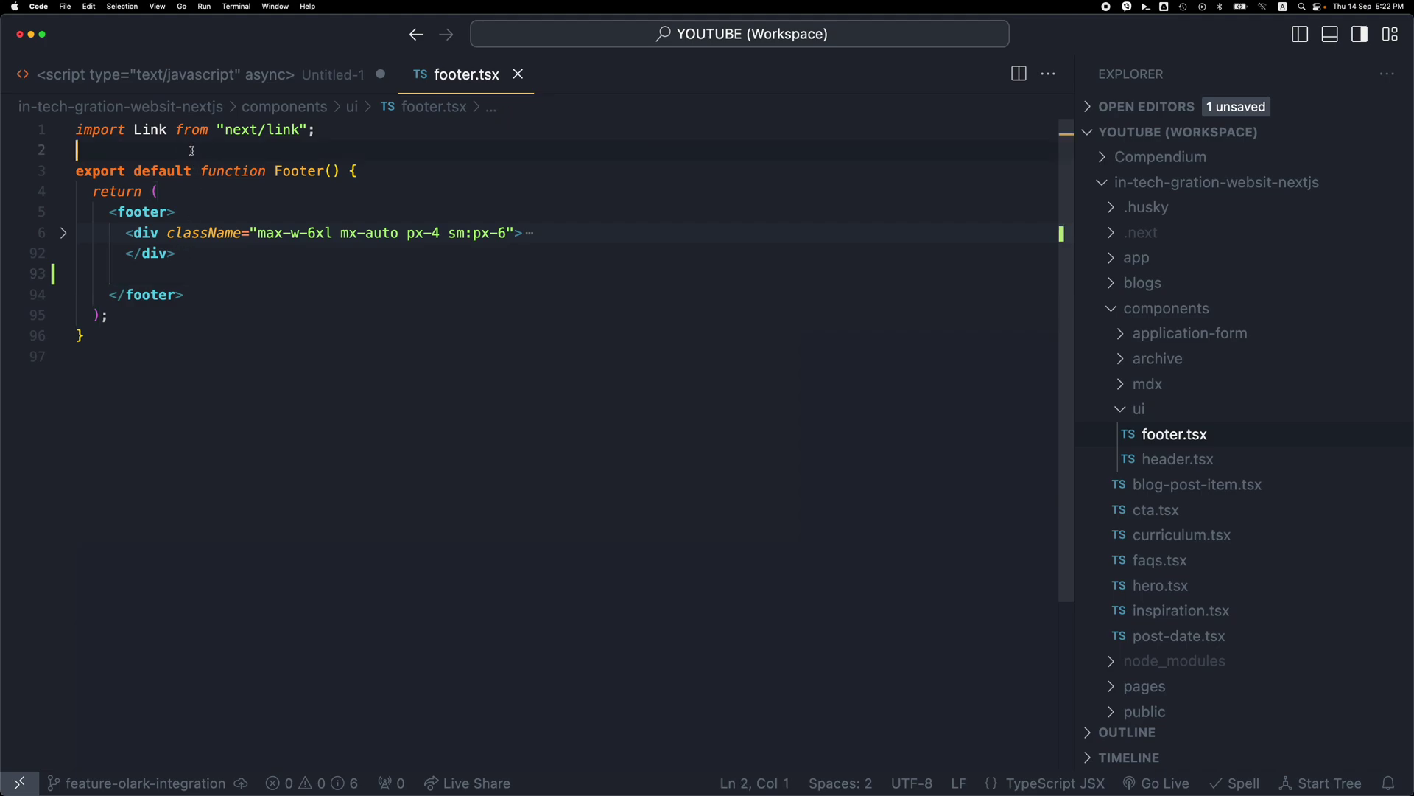
type("import Script from 'next/script'")
key("Return")
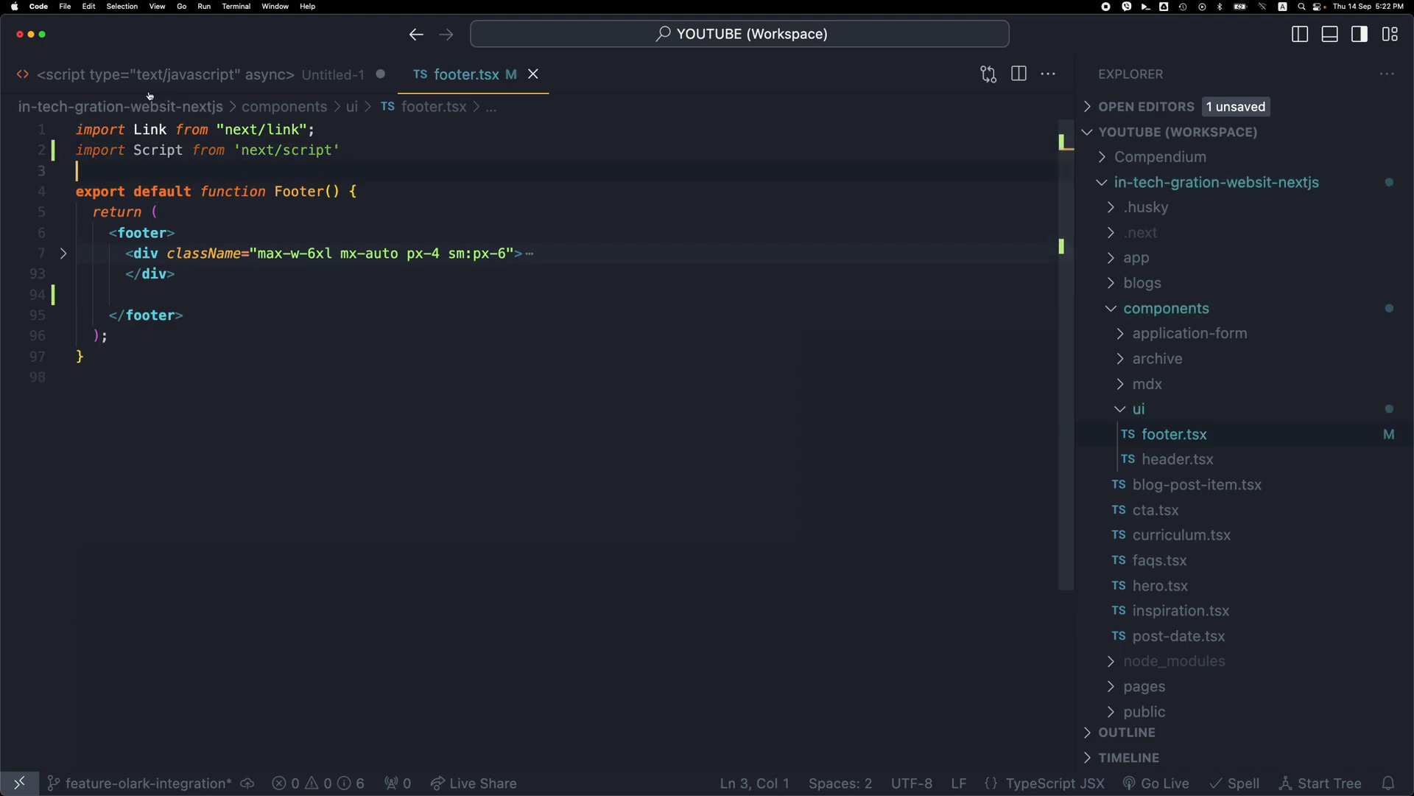
left_click(195, 293)
key("Tab")
key("Tab")
key("Tab")
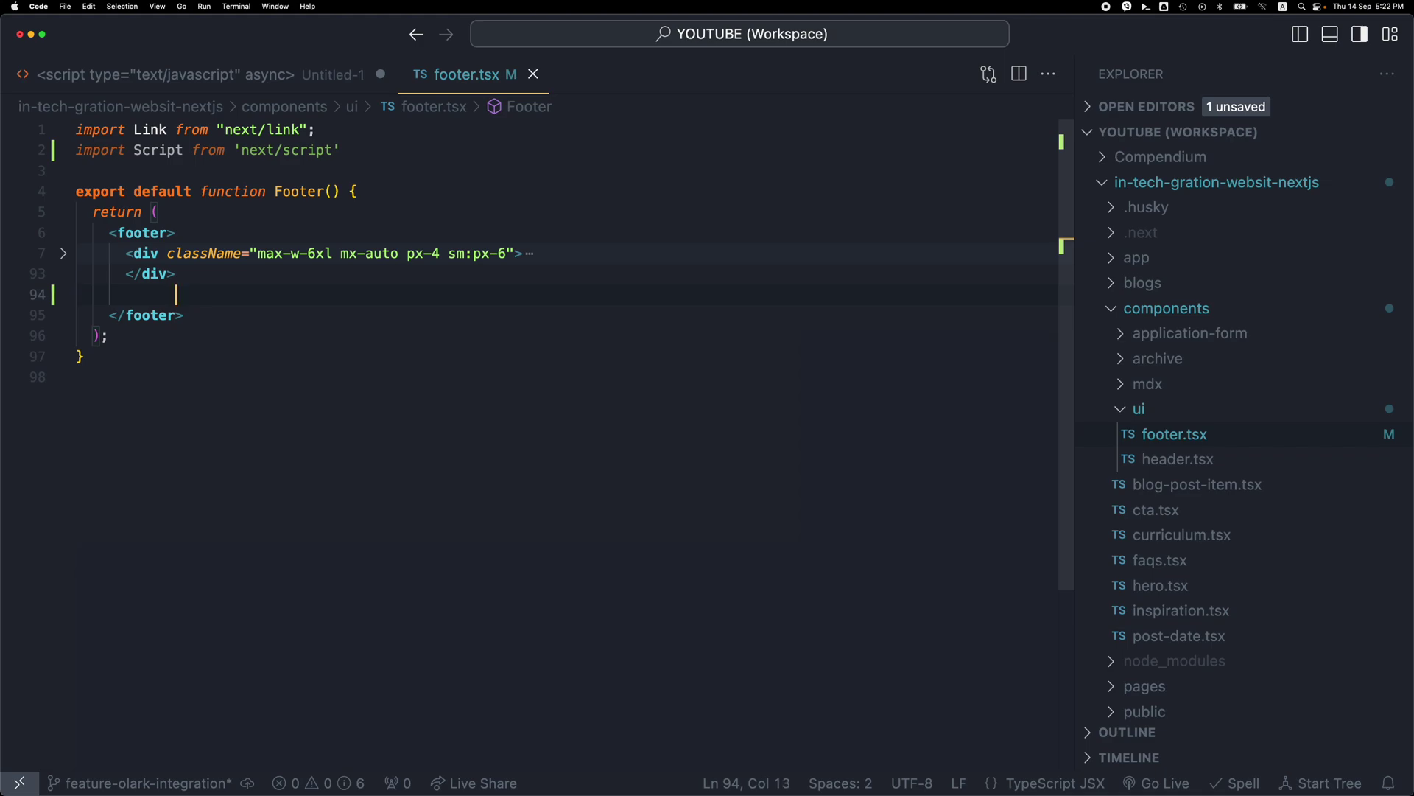
key("BackSpace")
type("<S")
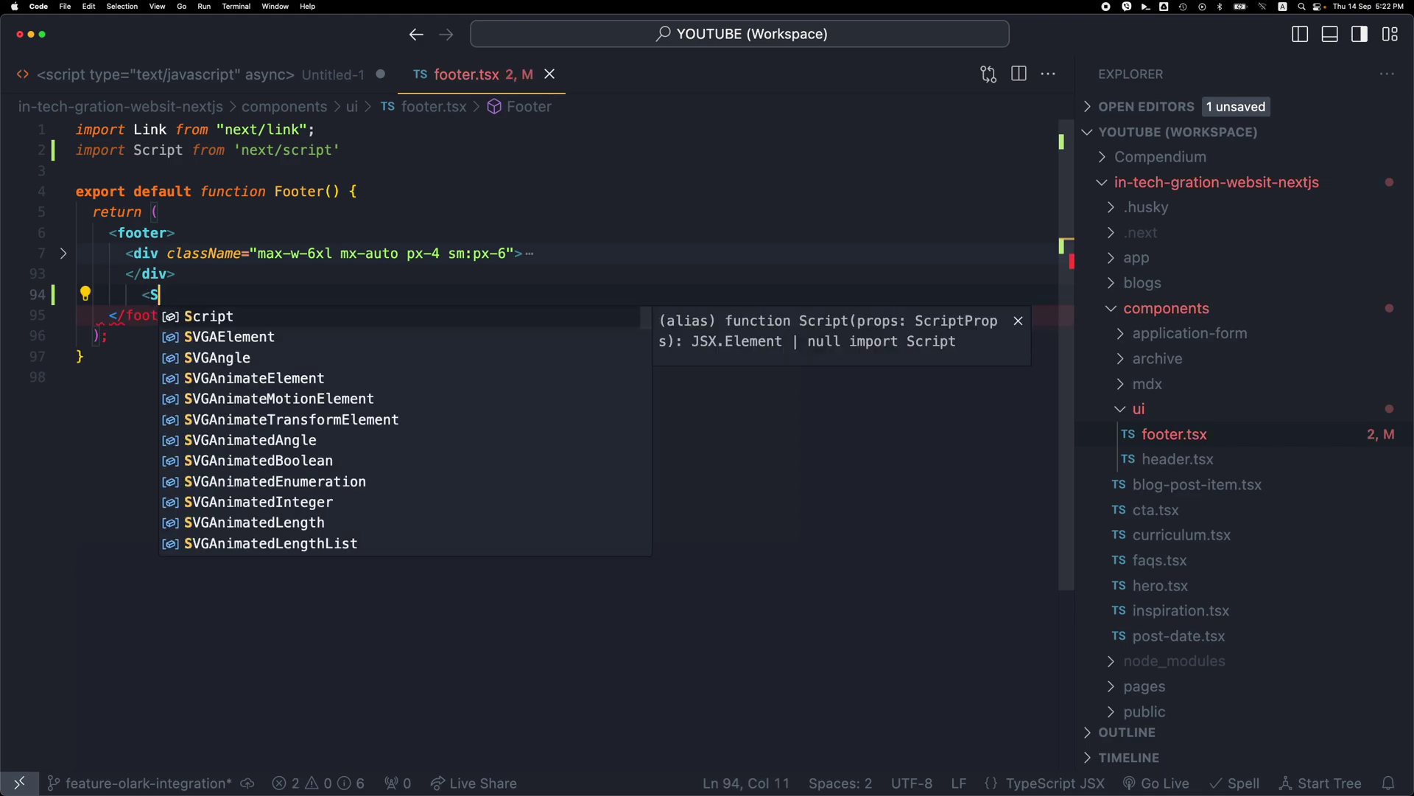
type("cr")
Insert a Script element with id olark-integration and split {` `} braces inside.
key("Return")
type(">")
key("Return")
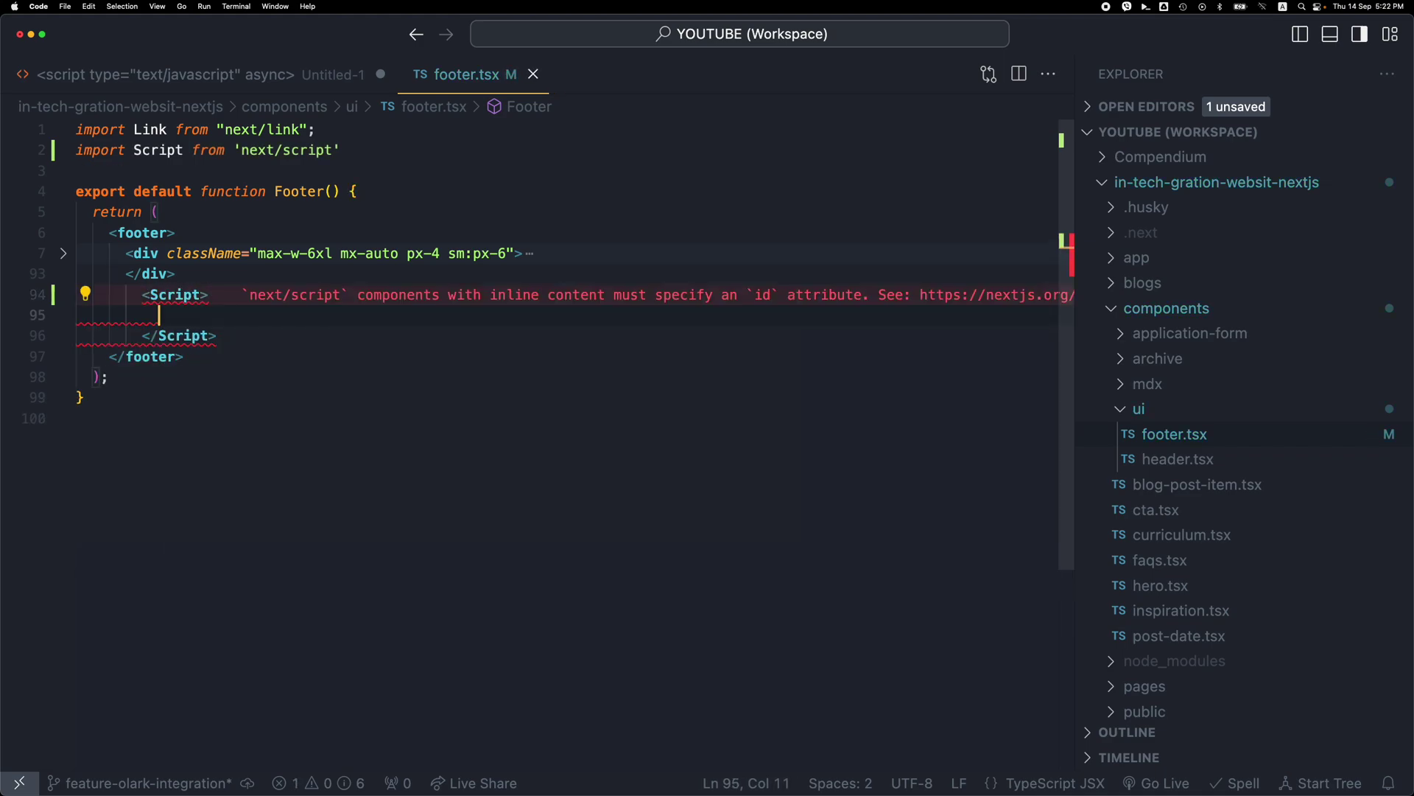
key("Up")
key("shift+Down")
key("shift+Down")
key("shift+Tab")
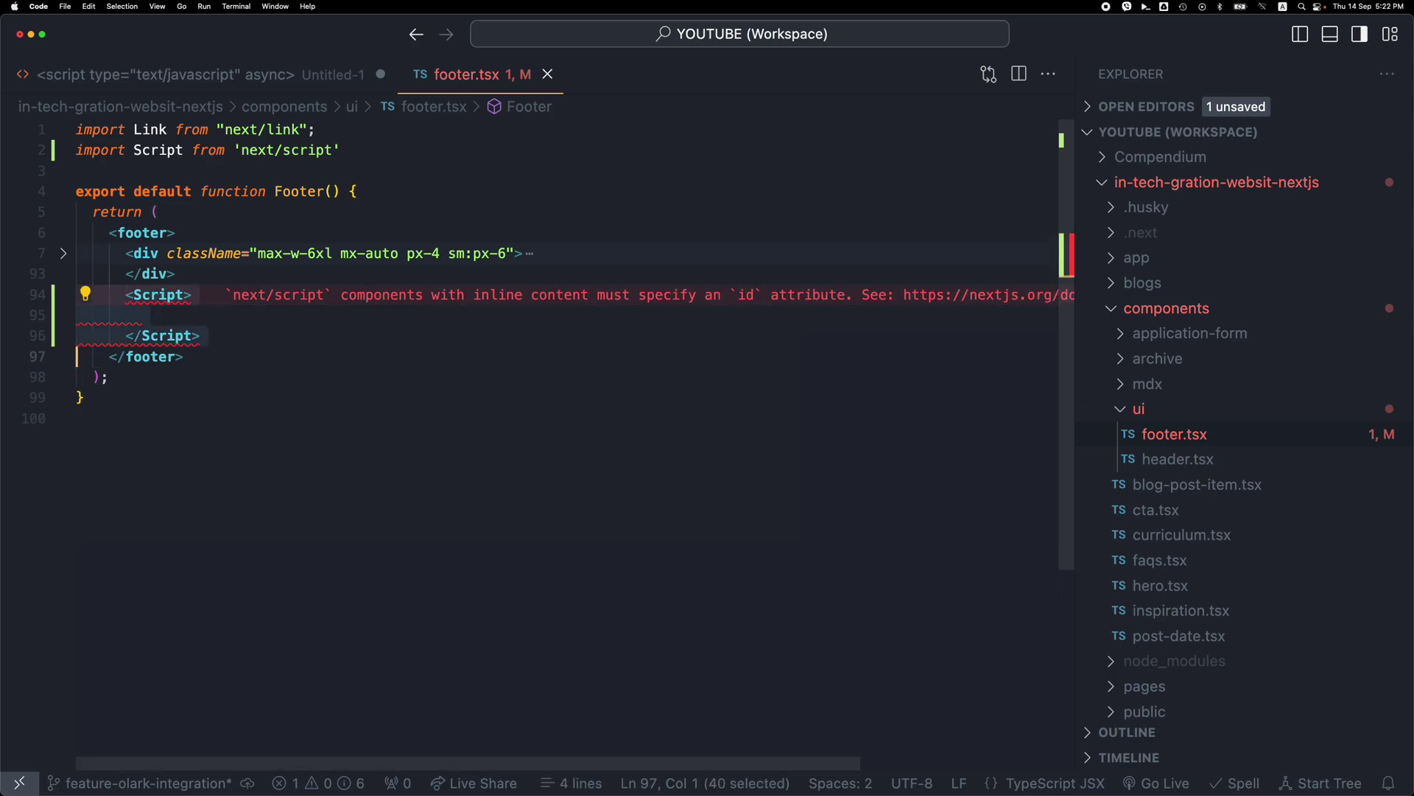
key("Up")
left_click(176, 315)
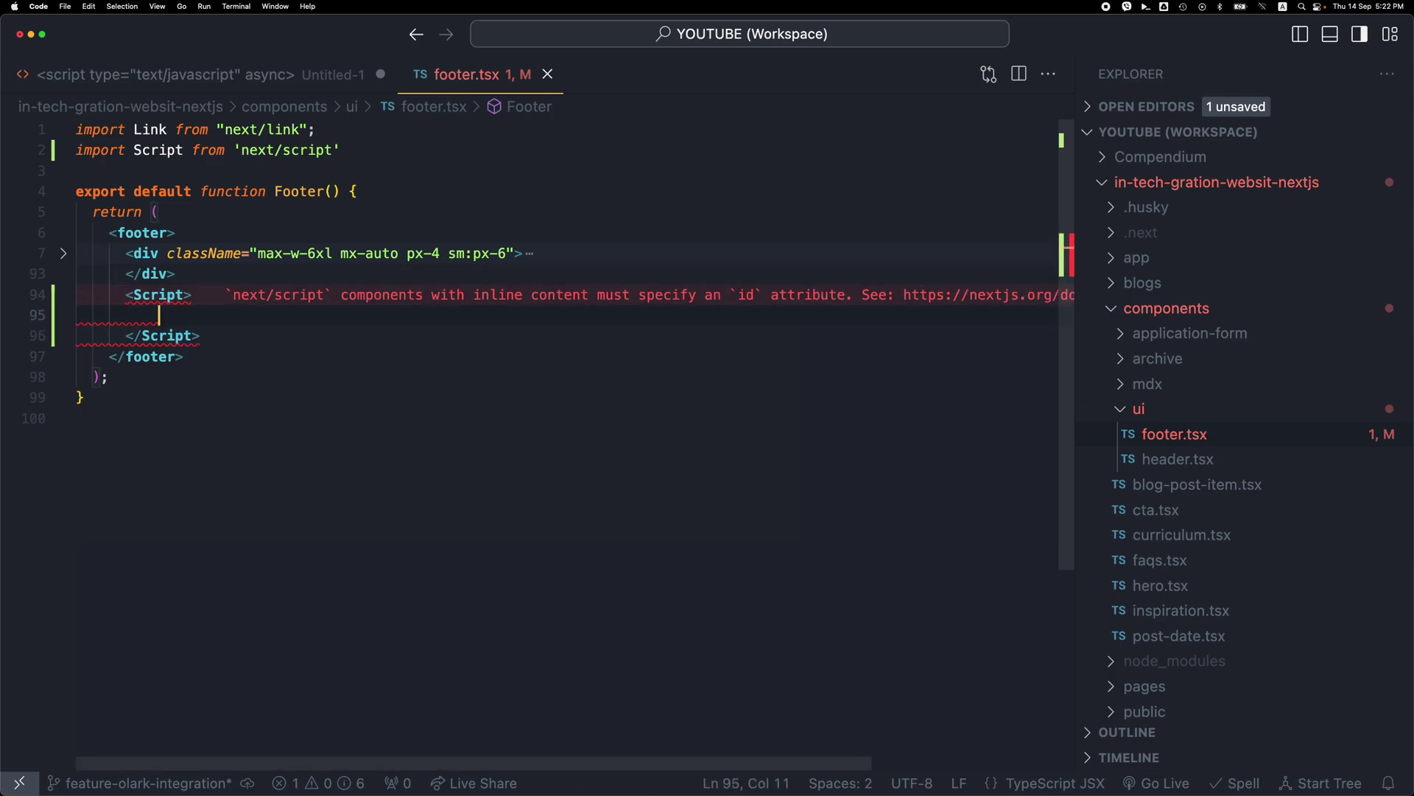
type("{`")
key("Return")
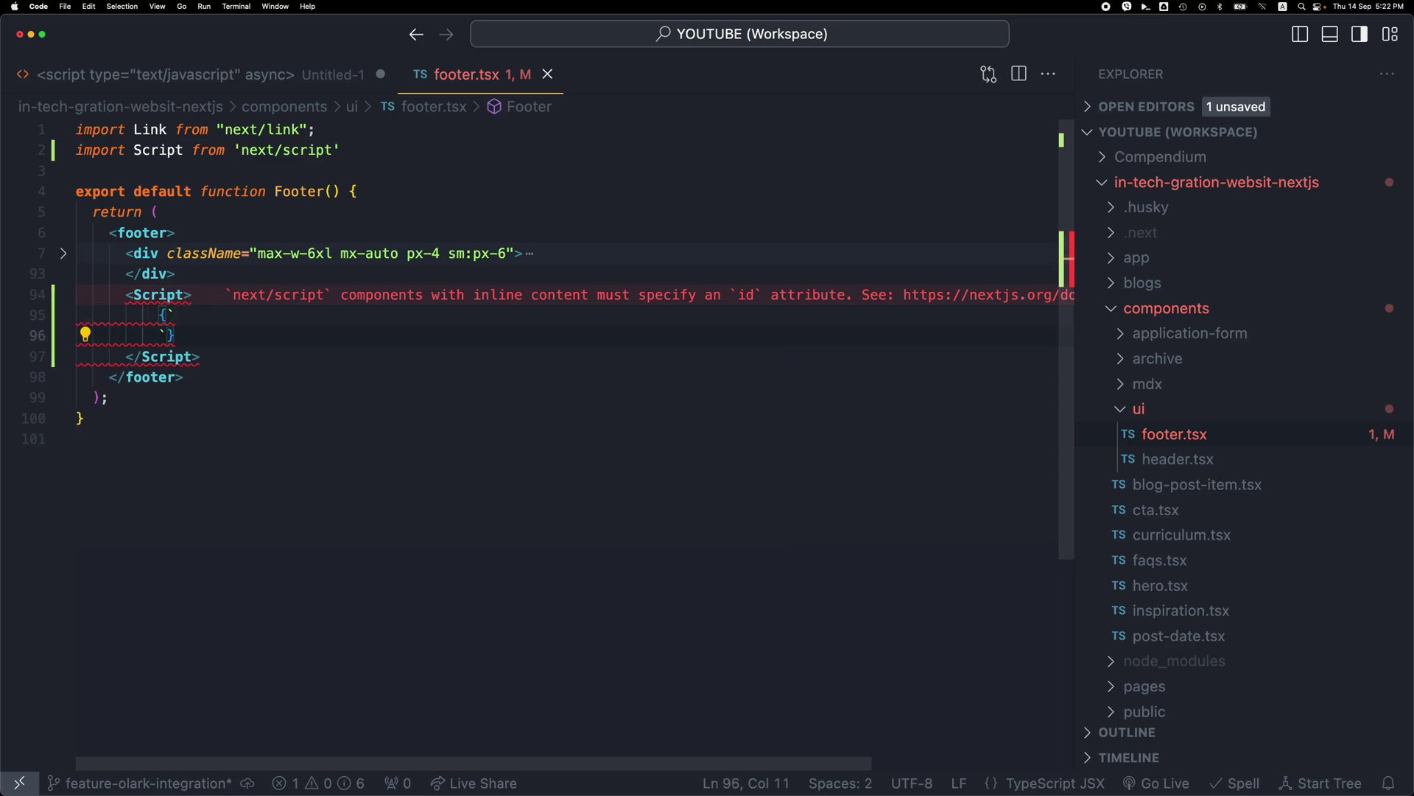
left_click(187, 294)
type("id=\"")
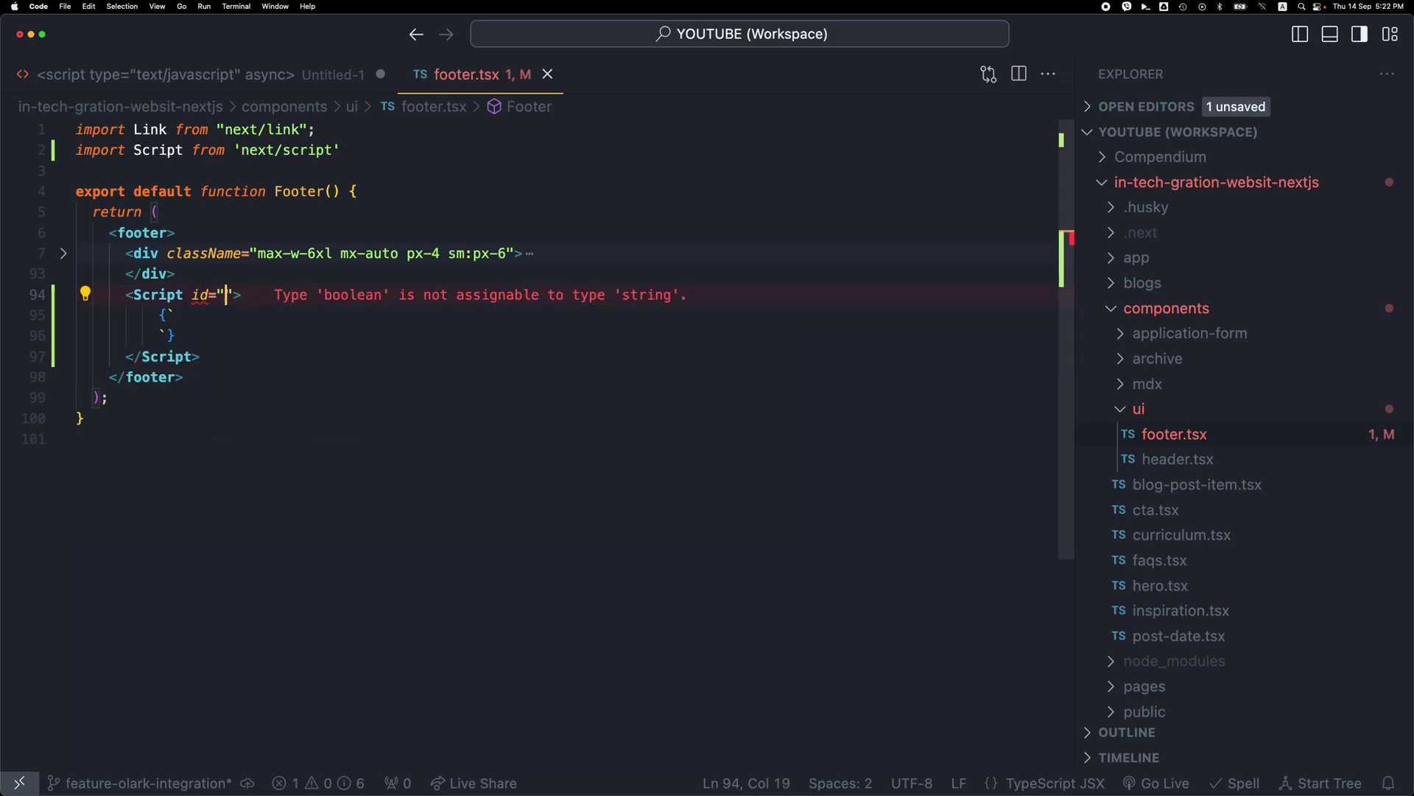
type("olark-integ")
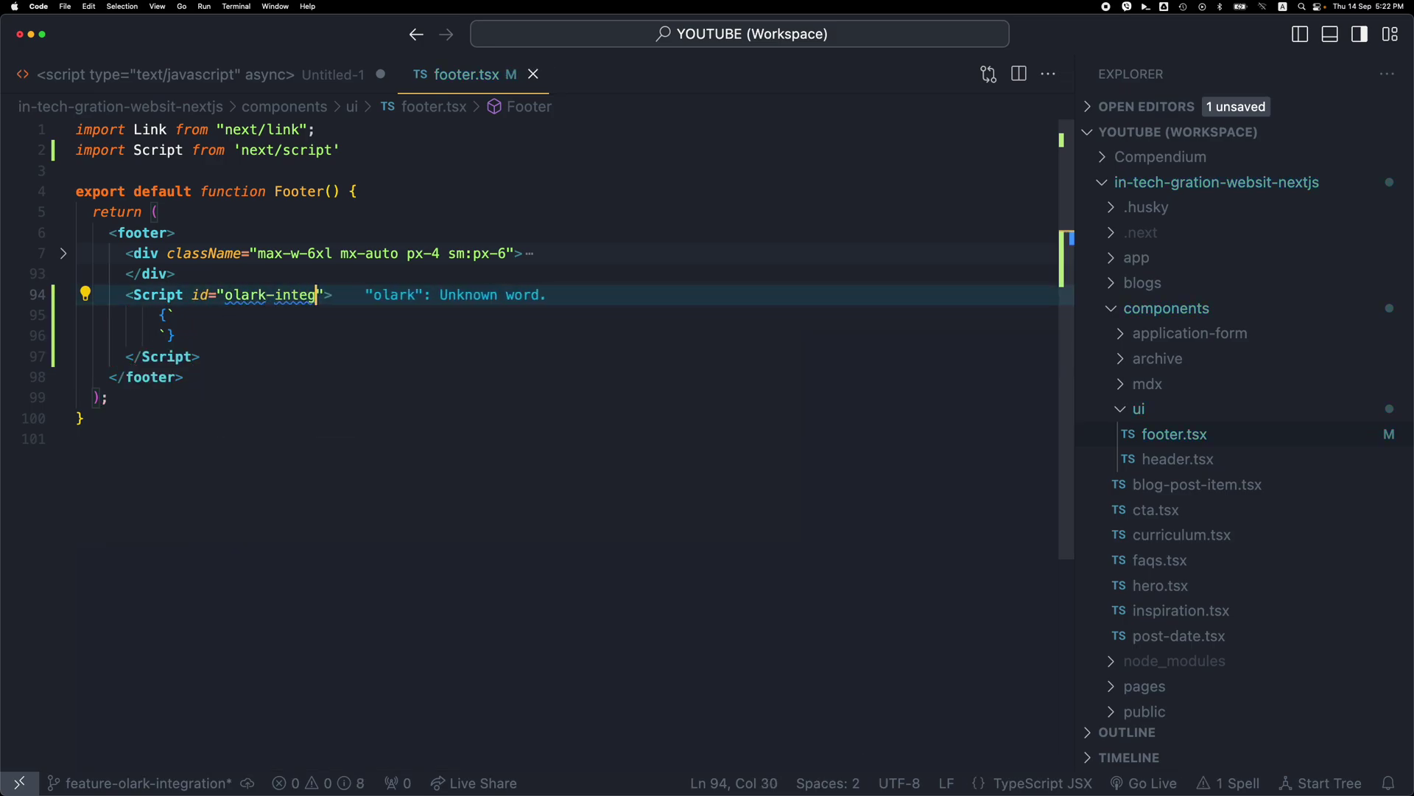
type("ration")
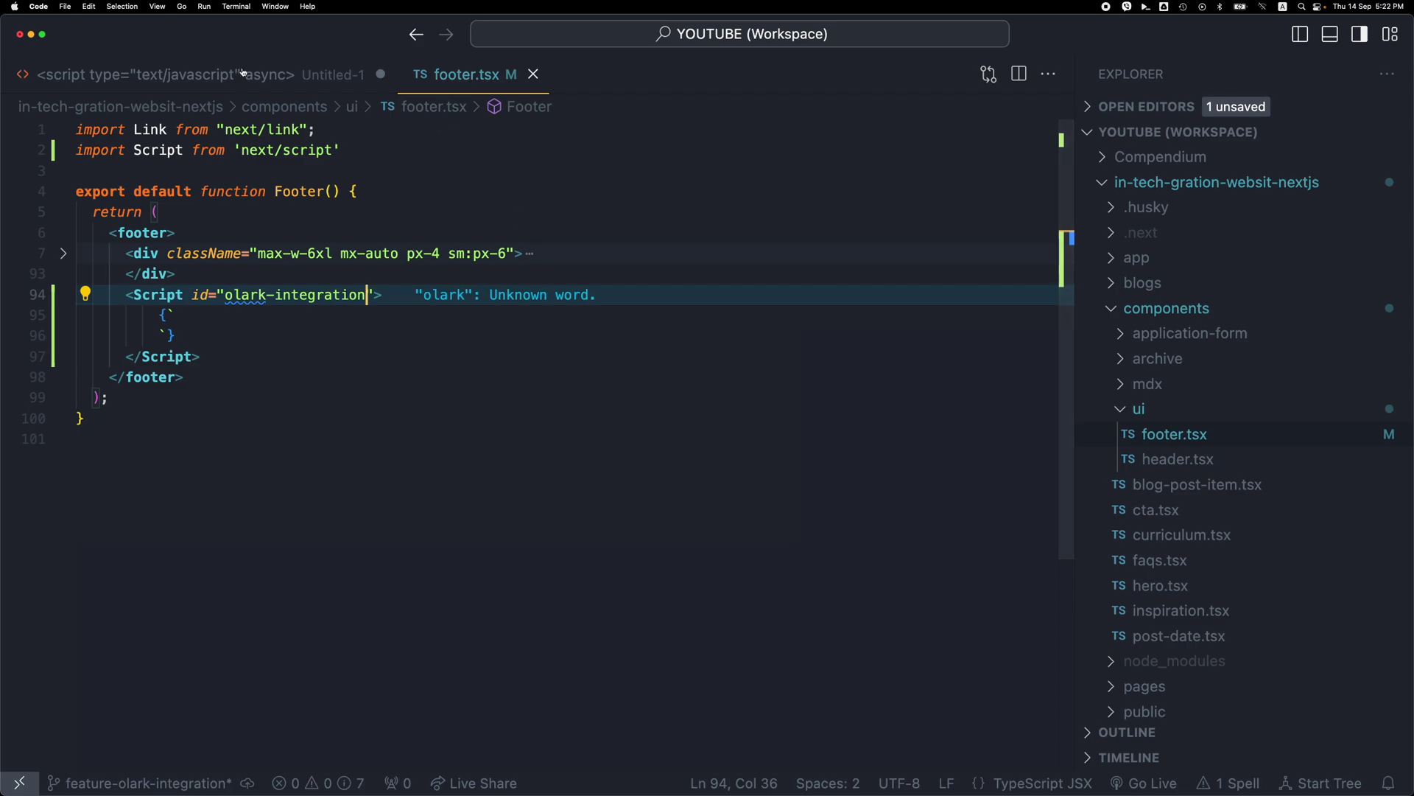
Cut the Olark JavaScript from Untitled-1 and paste it into footer.tsx's Script braces.
left_click(243, 74)
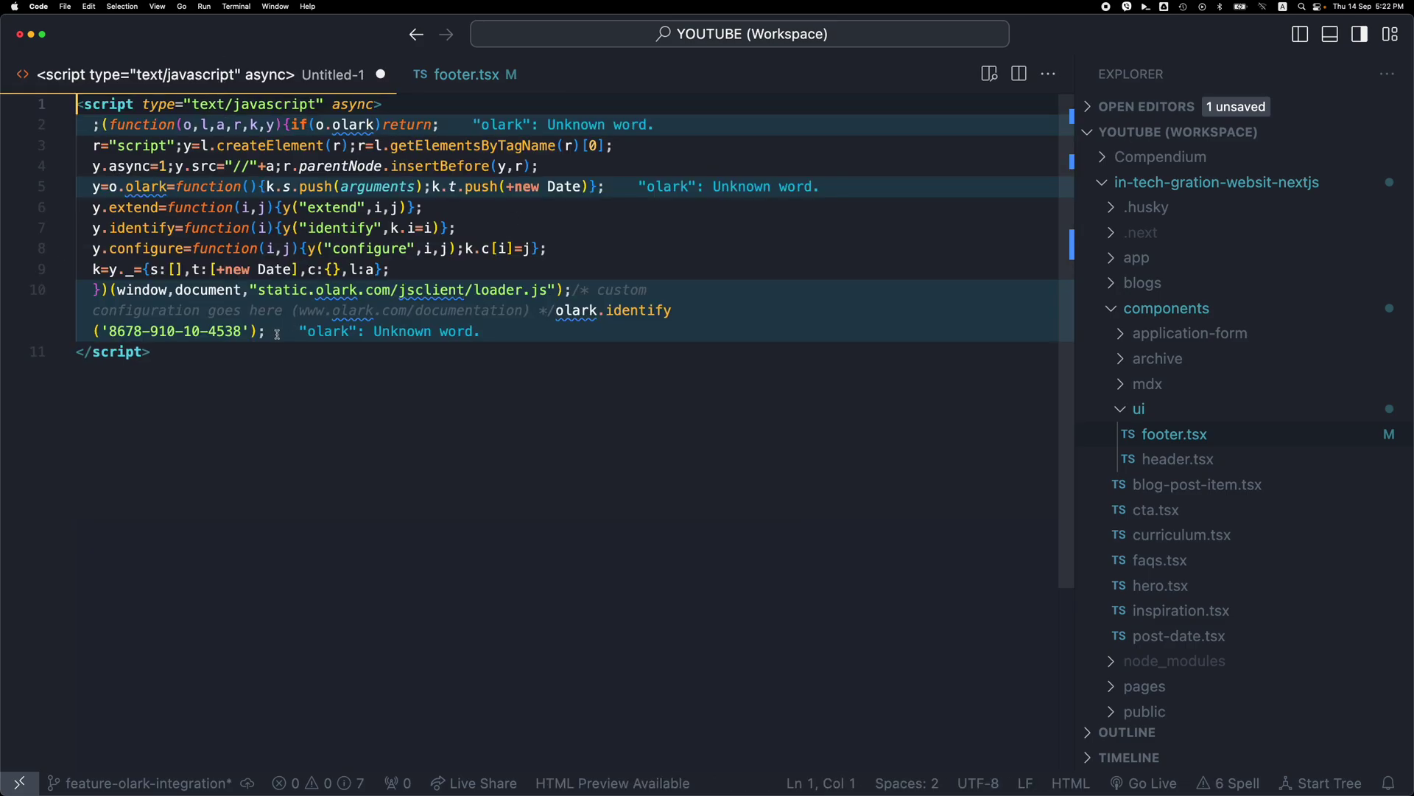
left_click_drag(273, 332, 56, 127)
key("BackSpace")
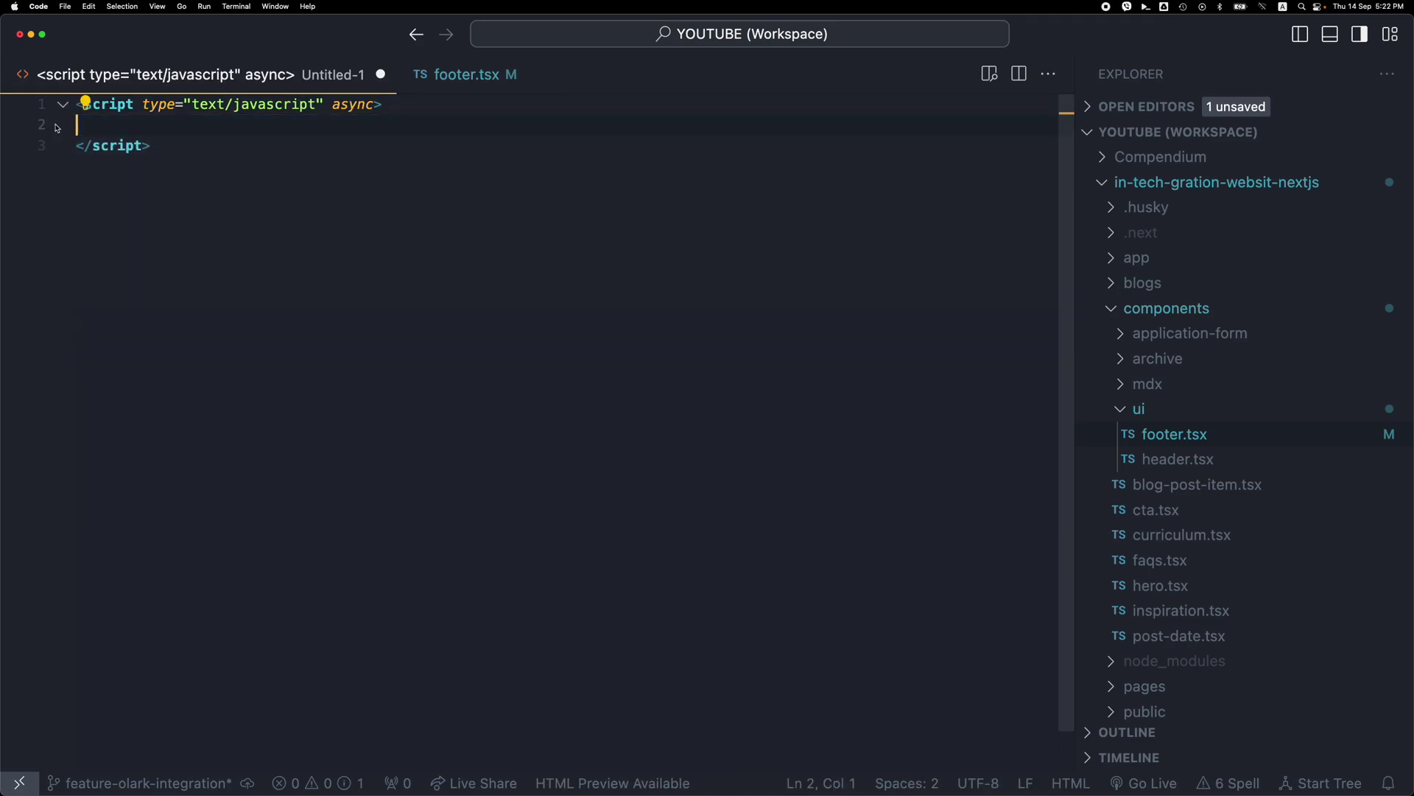
left_click(453, 74)
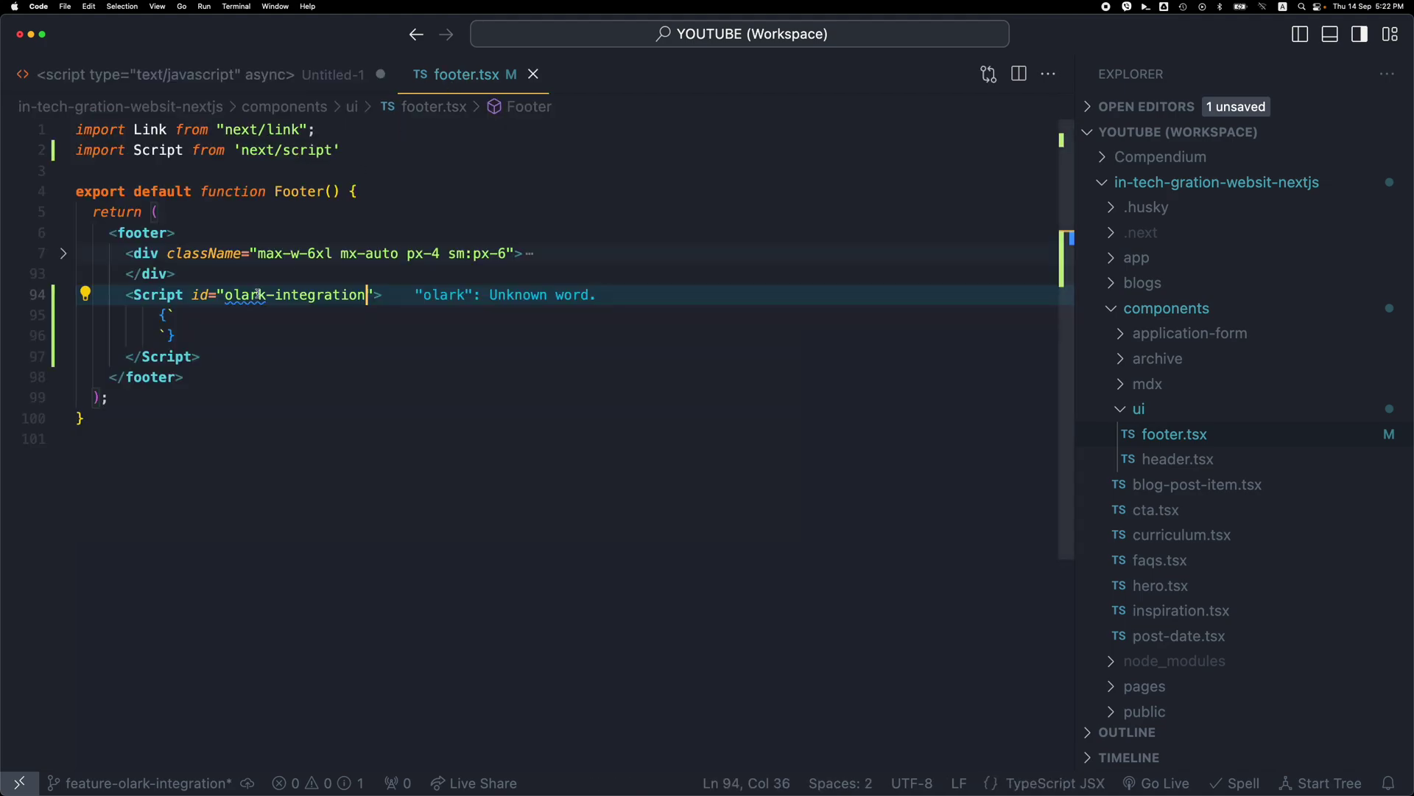
key("Down")
key("Return")
key("cmd+v")
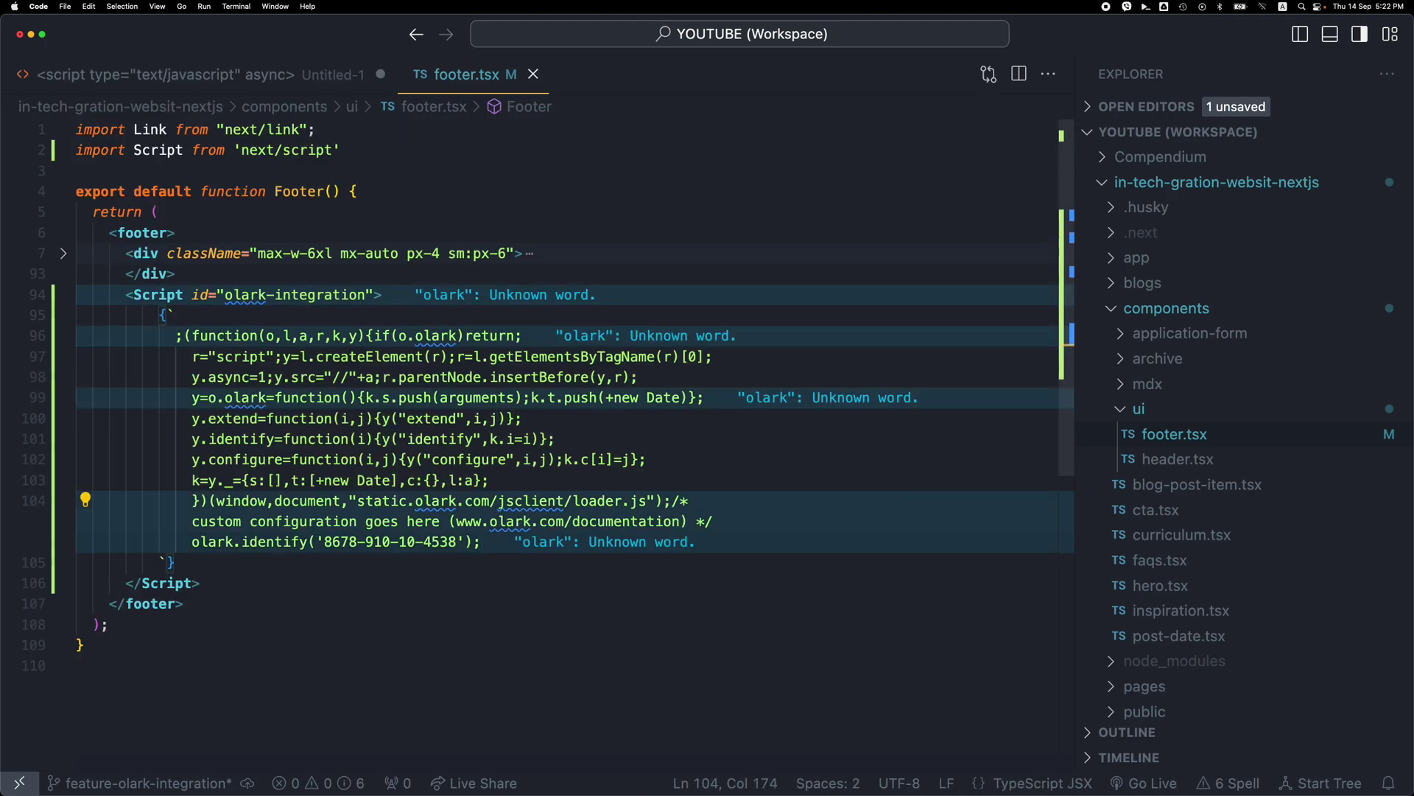
key("super+Tab")
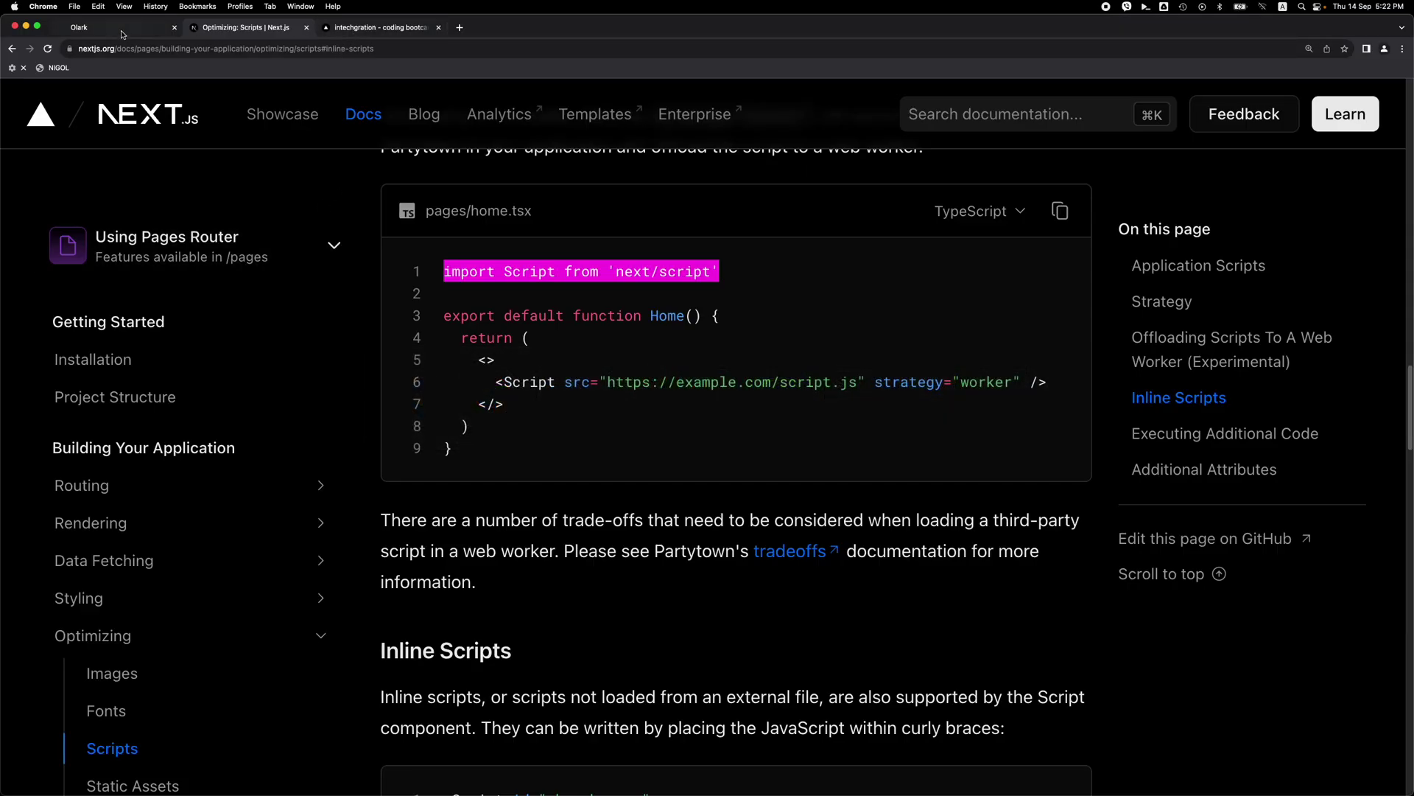
Reload localhost:3000, open the Olark 'Chat with us' panel, then return to the Next.js docs.
left_click(389, 28)
left_click(48, 49)
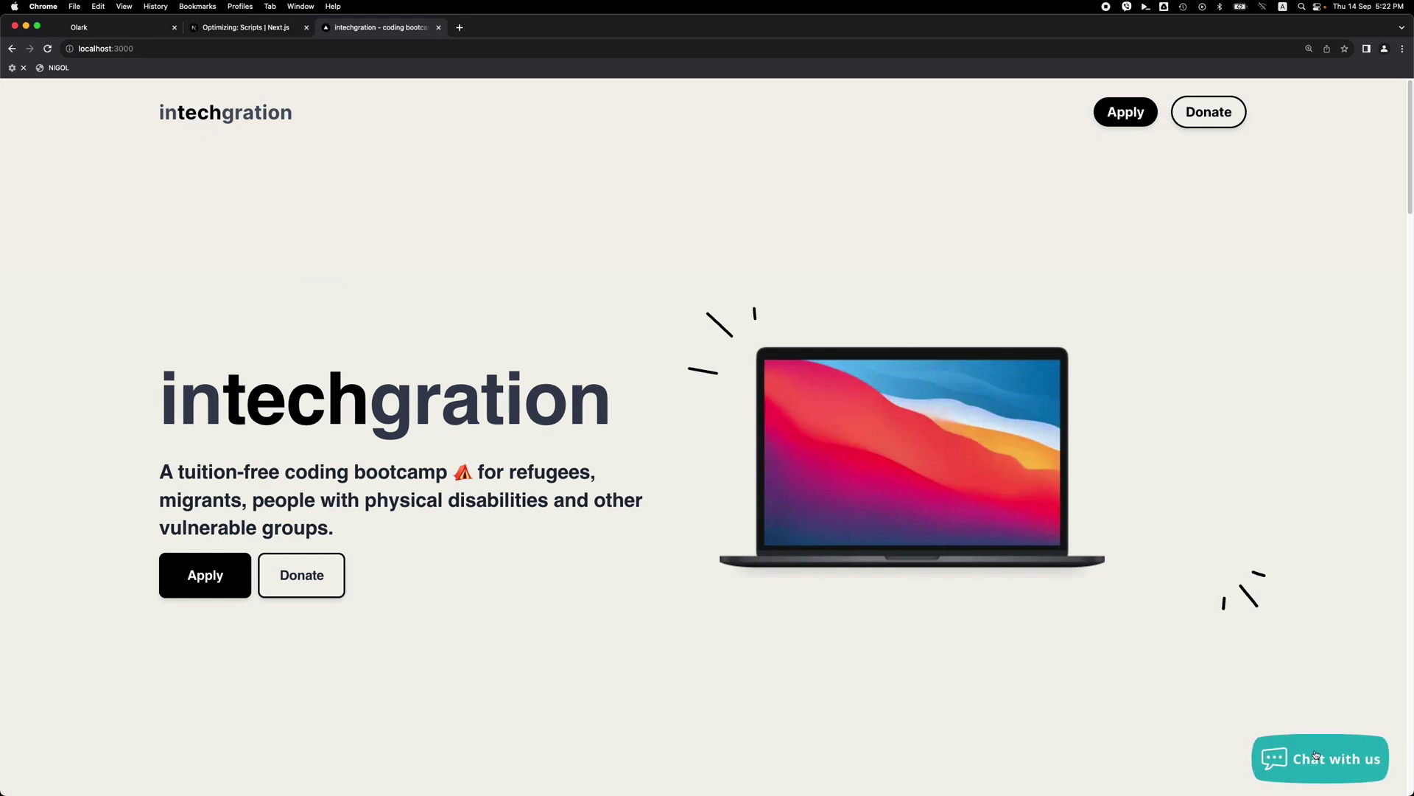
left_click(1321, 760)
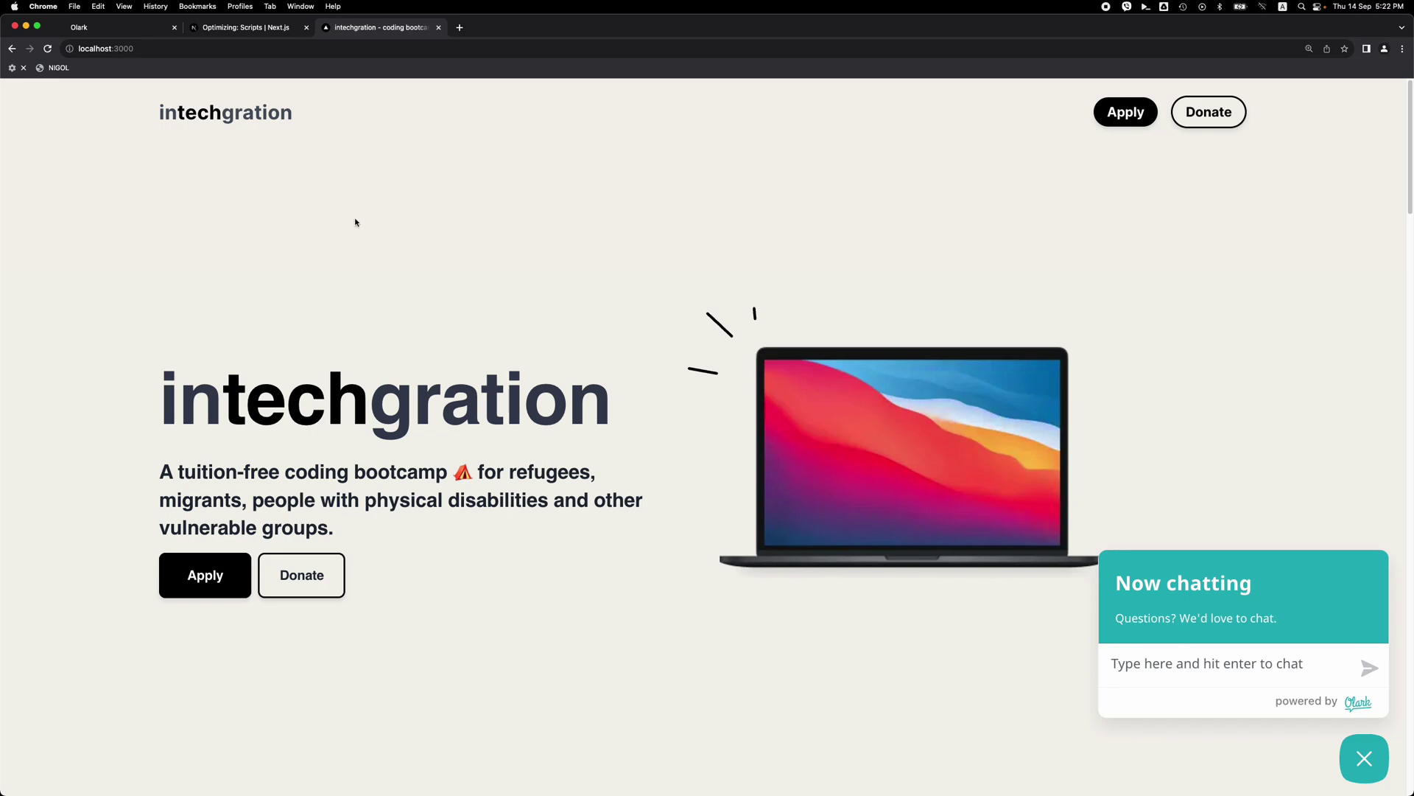
left_click(211, 26)
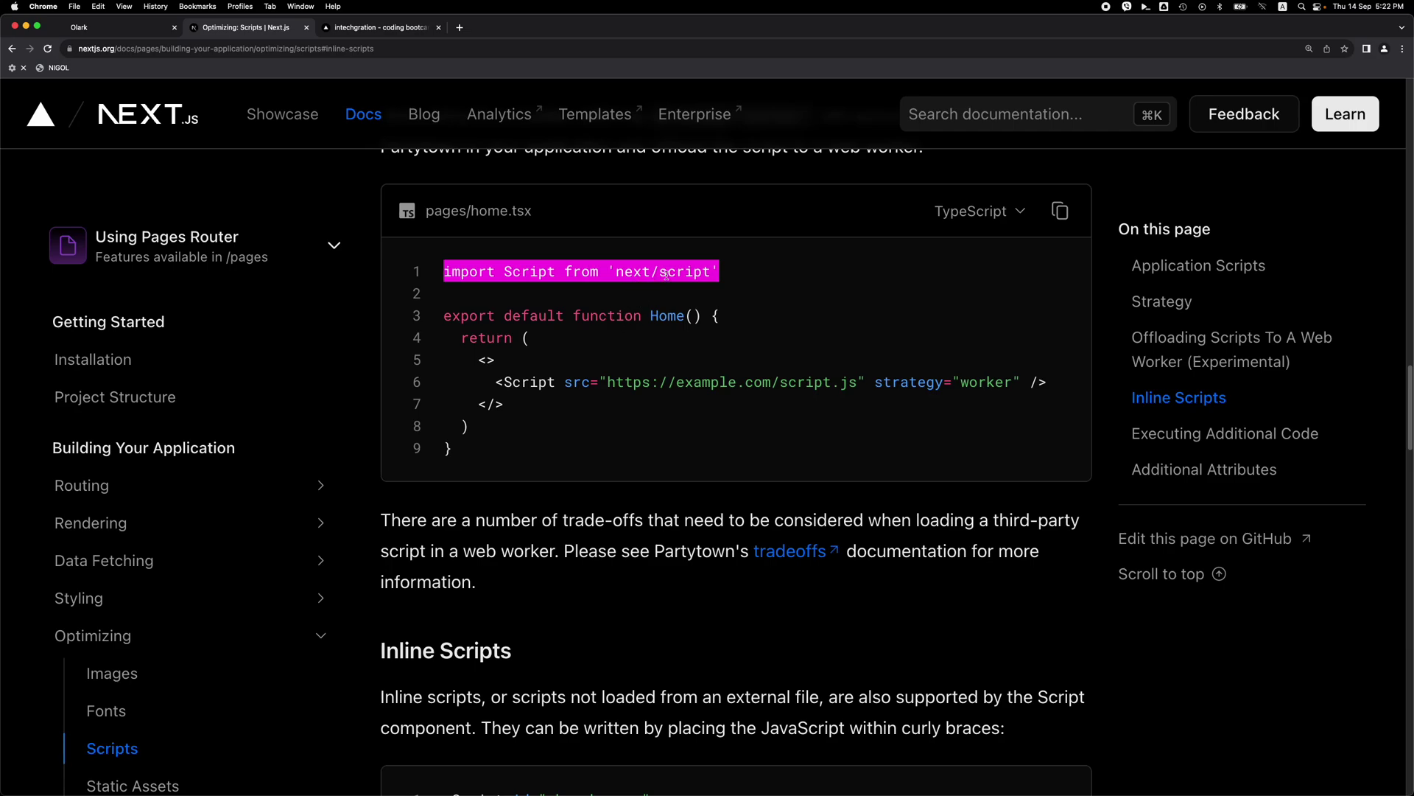
scroll(574, 416, "down", 5)
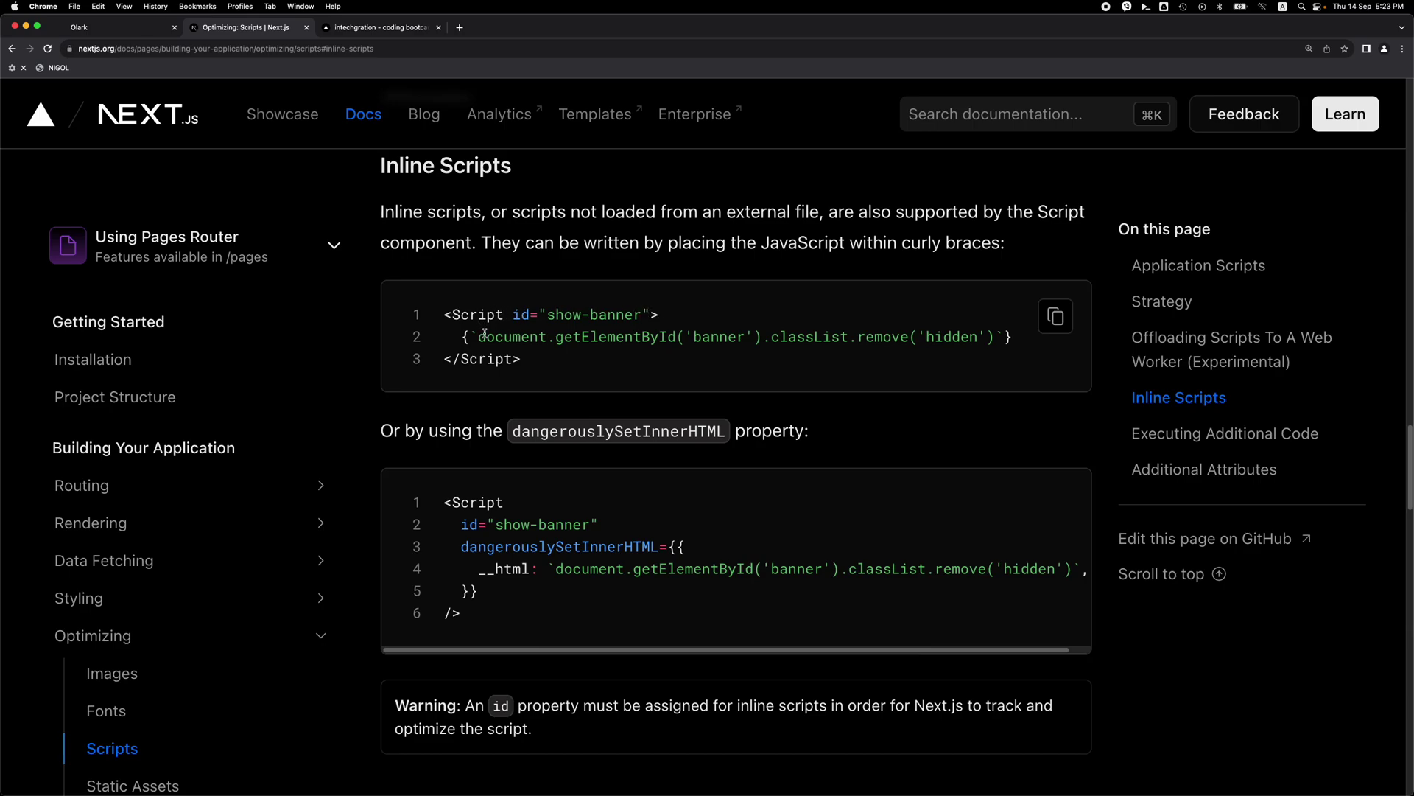
Highlight the curly-brace line of the Inline Scripts example, then return to VS Code.
left_click_drag(462, 336, 1012, 337)
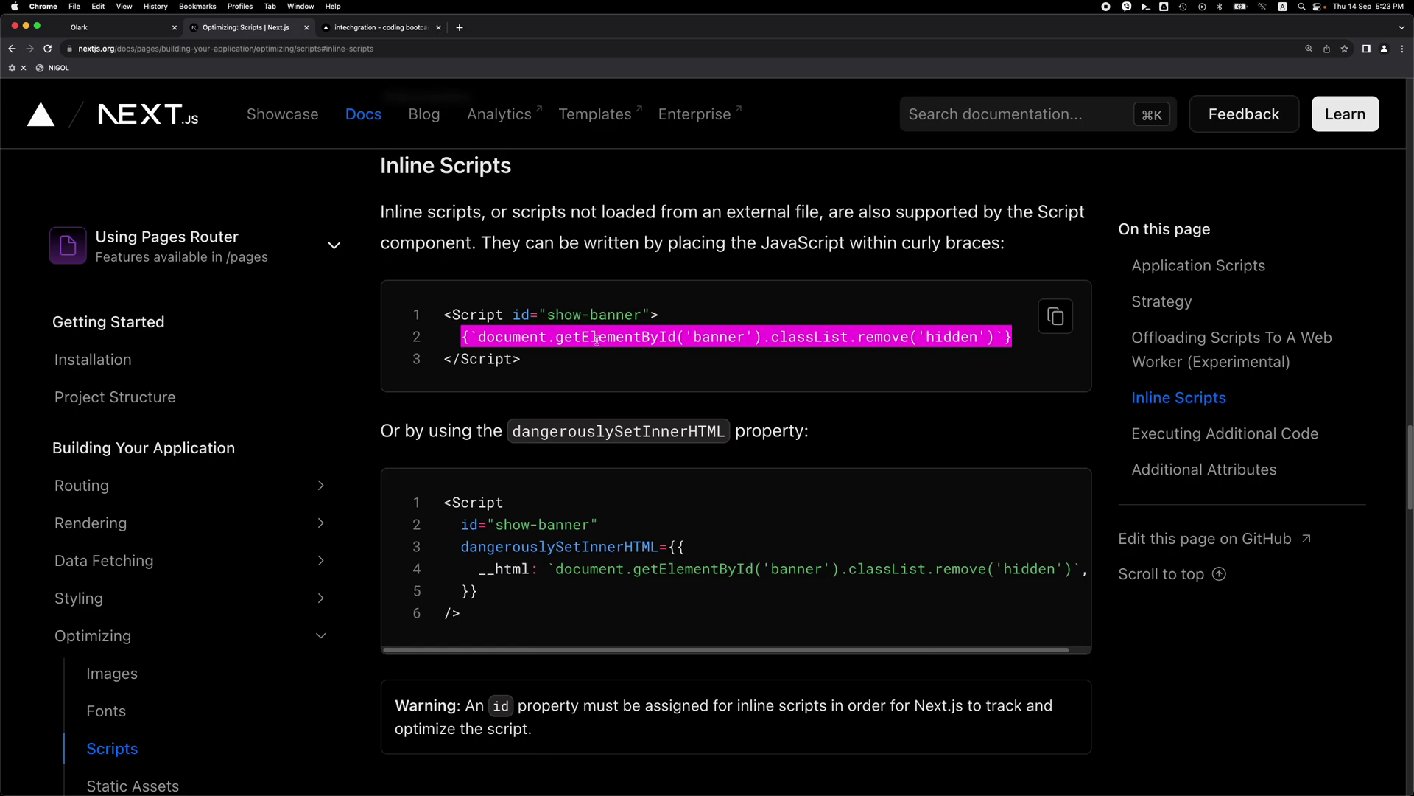
key("super+Tab")
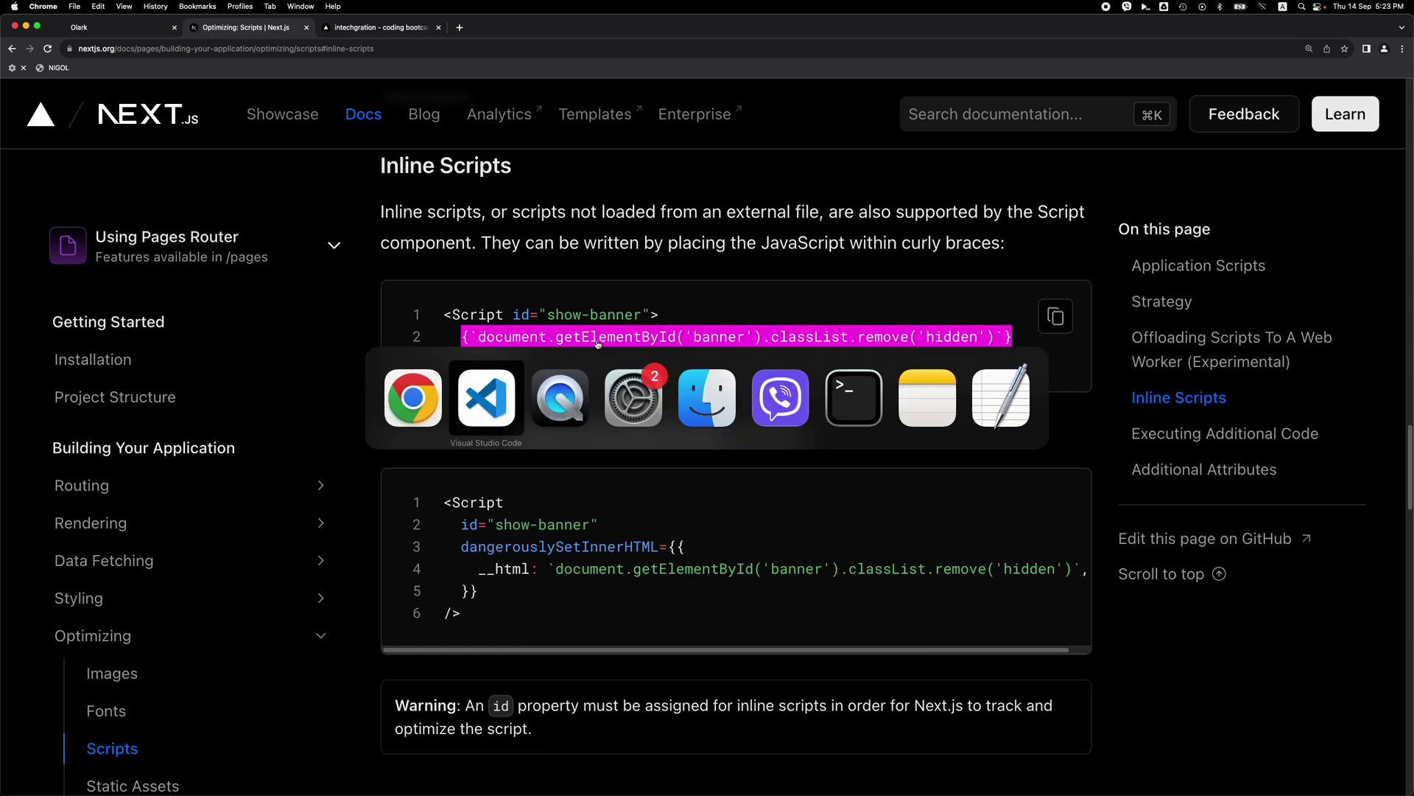